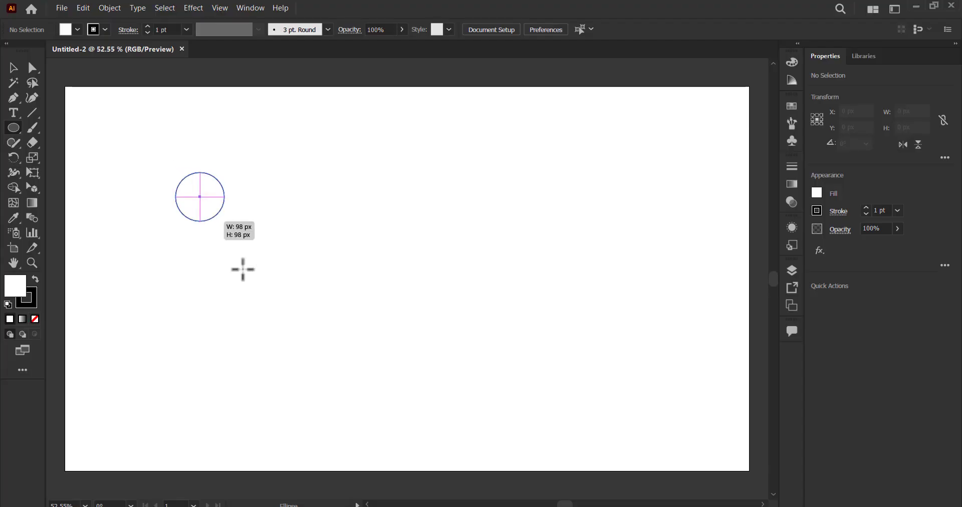
Draw a circle filled pink with no outline
{"action": "left_click_drag", "start_coordinate": [175, 172], "coordinate": [317, 313]}
{"action": "key", "text": "v"}
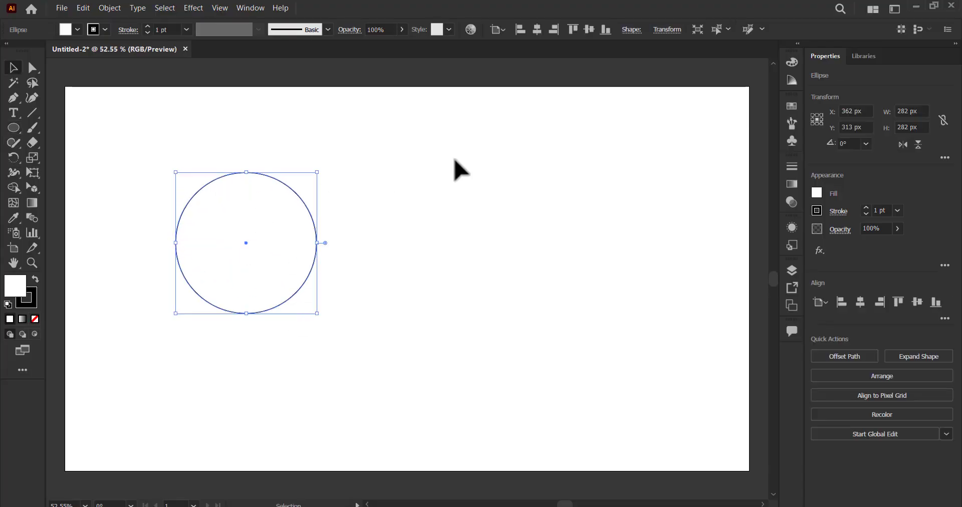
{"action": "left_click", "coordinate": [791, 105]}
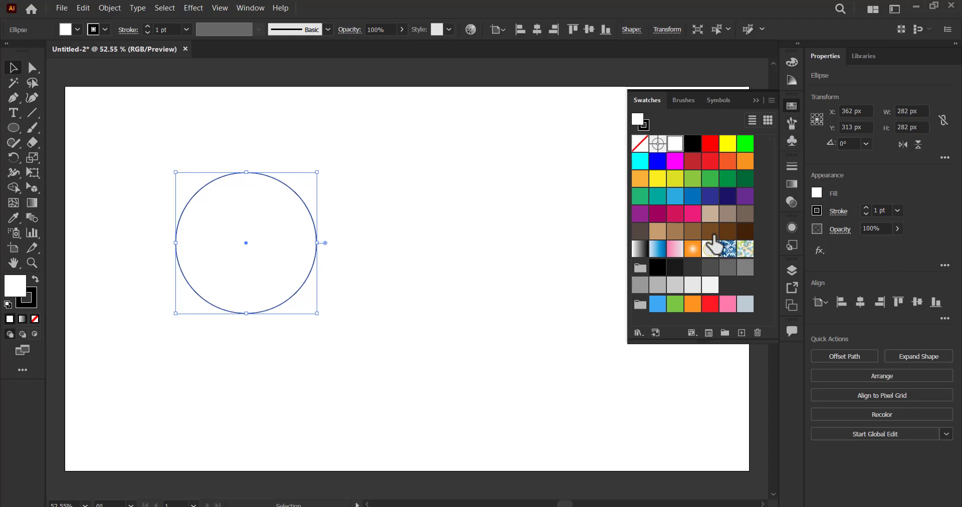
{"action": "left_click", "coordinate": [694, 214]}
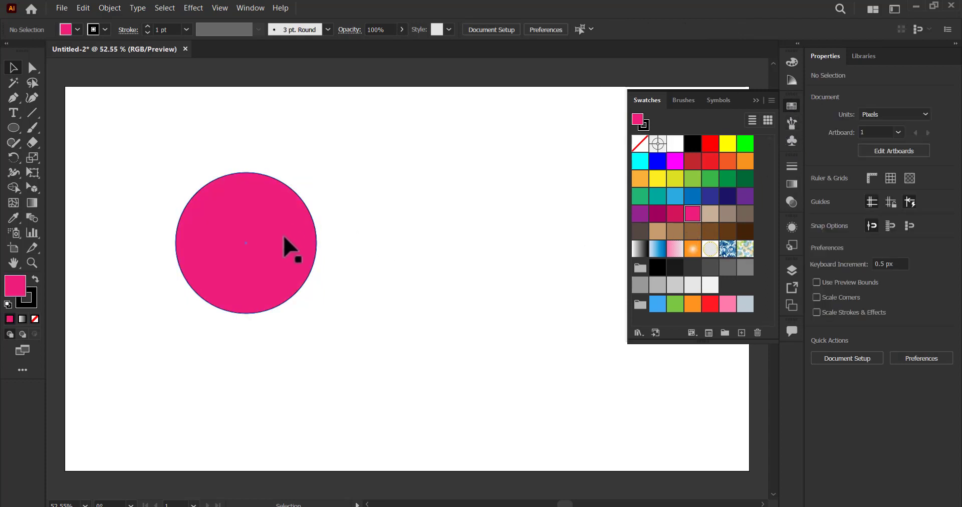
{"action": "left_click_drag", "start_coordinate": [286, 249], "coordinate": [247, 254]}
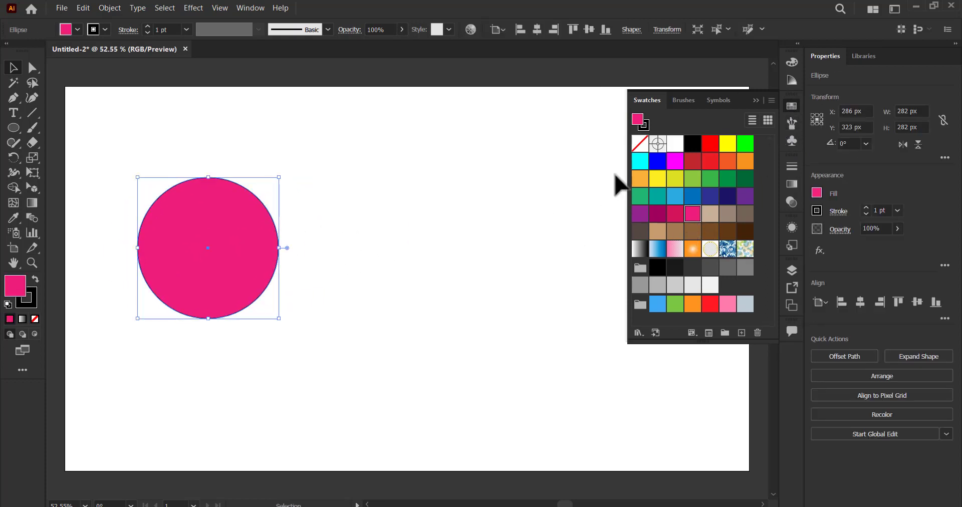
{"action": "left_click", "coordinate": [644, 126]}
{"action": "left_click", "coordinate": [640, 144]}
{"action": "left_click", "coordinate": [637, 119]}
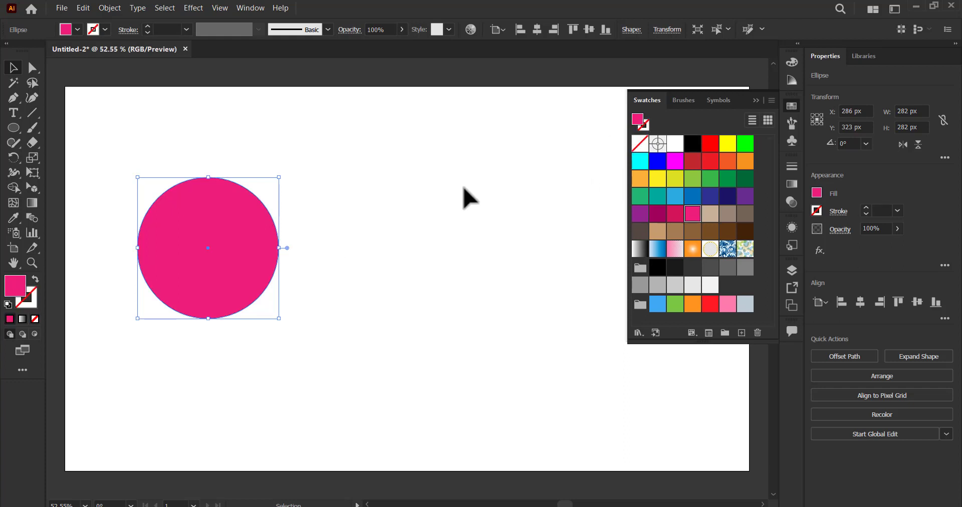
{"action": "left_click", "coordinate": [391, 227]}
{"action": "left_click_drag", "start_coordinate": [207, 248], "coordinate": [213, 248]}
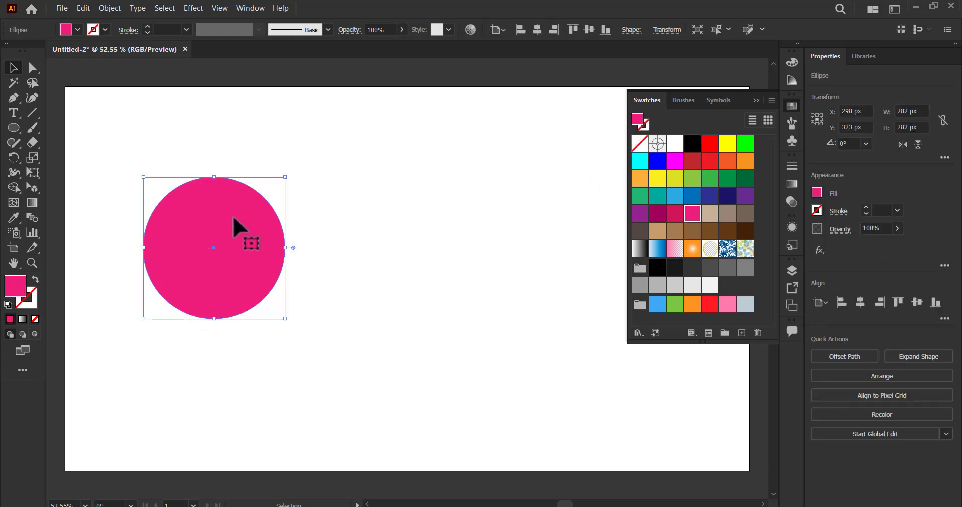
Add a smaller blue copy centred on the pink circle and group them into a ring
{"action": "left_click_drag", "start_coordinate": [234, 217], "coordinate": [269, 217]}
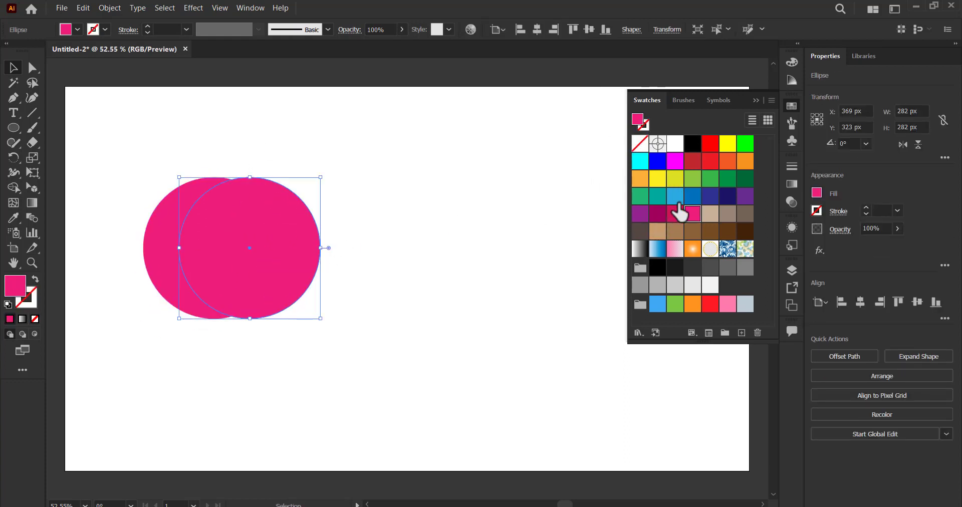
{"action": "left_click", "coordinate": [693, 196]}
{"action": "mouse_move", "coordinate": [320, 247]}
{"action": "left_mouse_down"}
{"action": "mouse_move", "coordinate": [300, 264]}
{"action": "mouse_move", "coordinate": [229, 247]}
{"action": "left_mouse_up"}
{"action": "key", "text": "ctrl+a"}
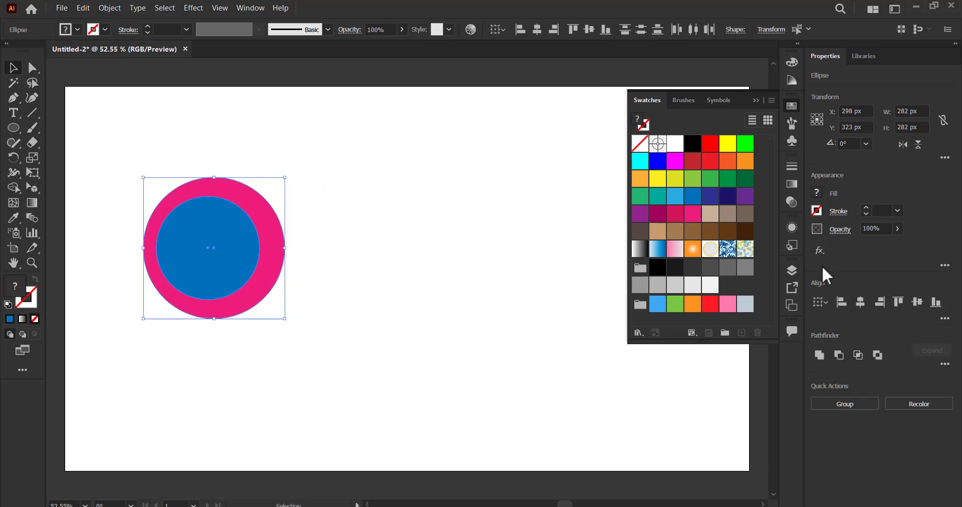
{"action": "left_click", "coordinate": [861, 304]}
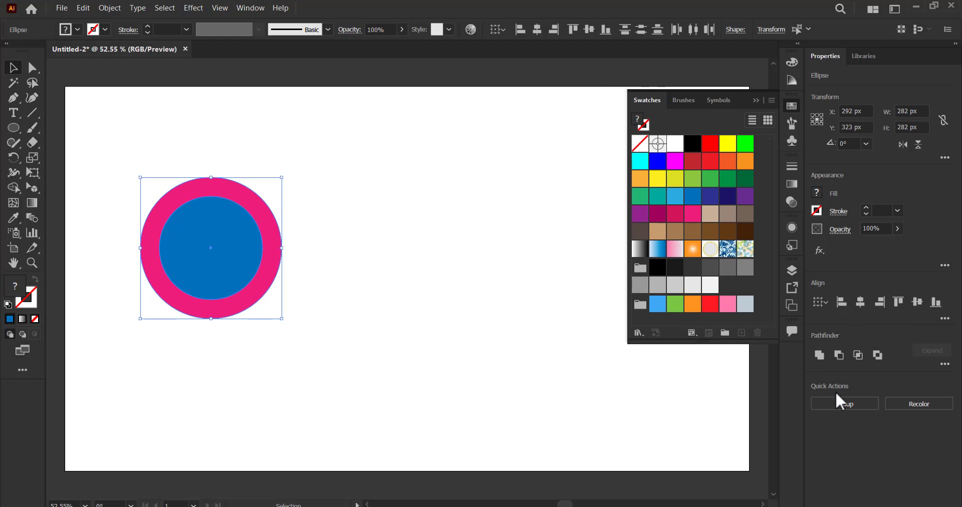
{"action": "left_click", "coordinate": [834, 404]}
{"action": "left_click", "coordinate": [301, 230]}
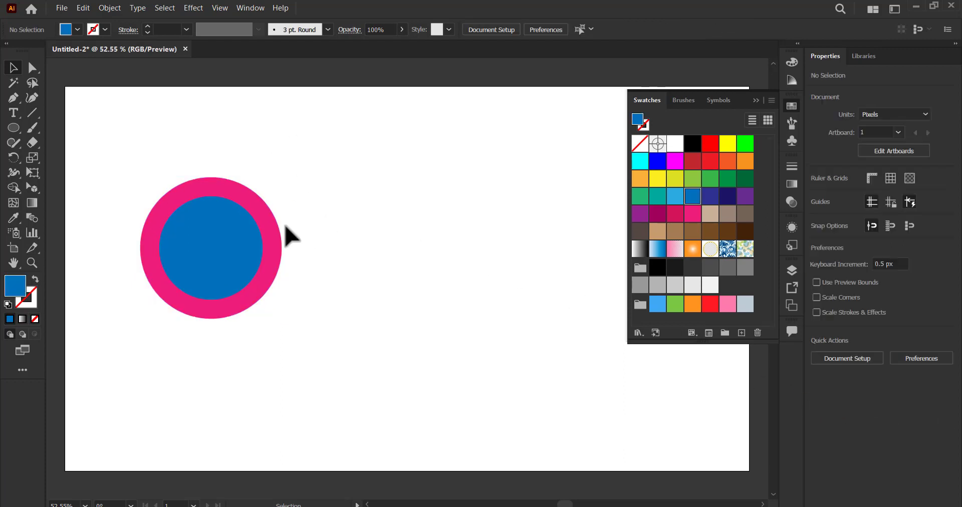
{"action": "mouse_move", "coordinate": [221, 239]}
{"action": "left_mouse_down"}
{"action": "mouse_move", "coordinate": [177, 223]}
{"action": "mouse_move", "coordinate": [201, 220]}
{"action": "mouse_move", "coordinate": [184, 260]}
{"action": "left_mouse_up"}
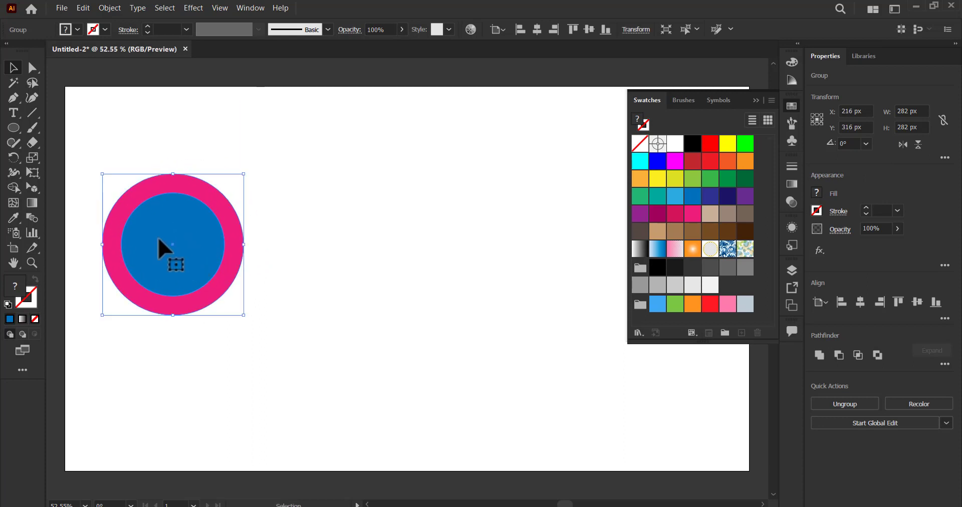
Copy the ring twice to the right, making a row of three rings
{"action": "left_click_drag", "start_coordinate": [186, 233], "coordinate": [359, 244]}
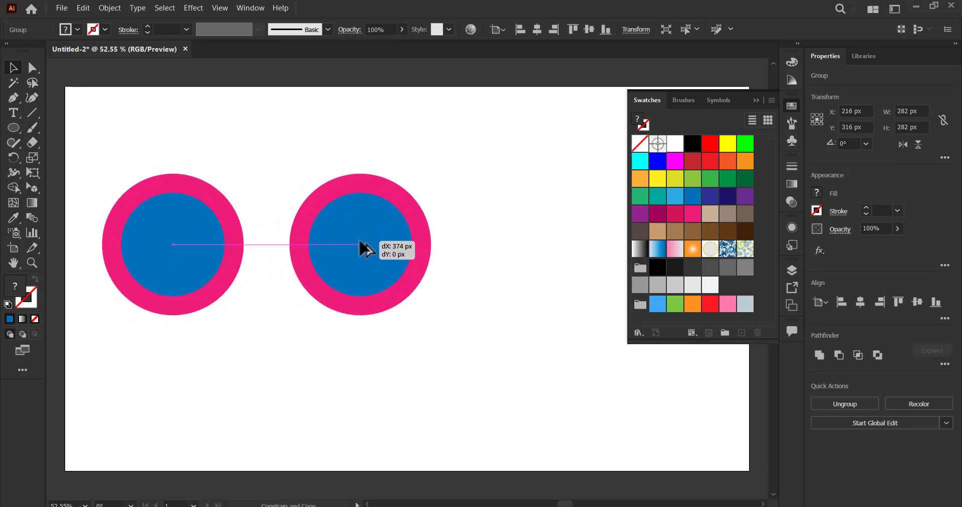
{"action": "left_click_drag", "start_coordinate": [359, 245], "coordinate": [355, 245]}
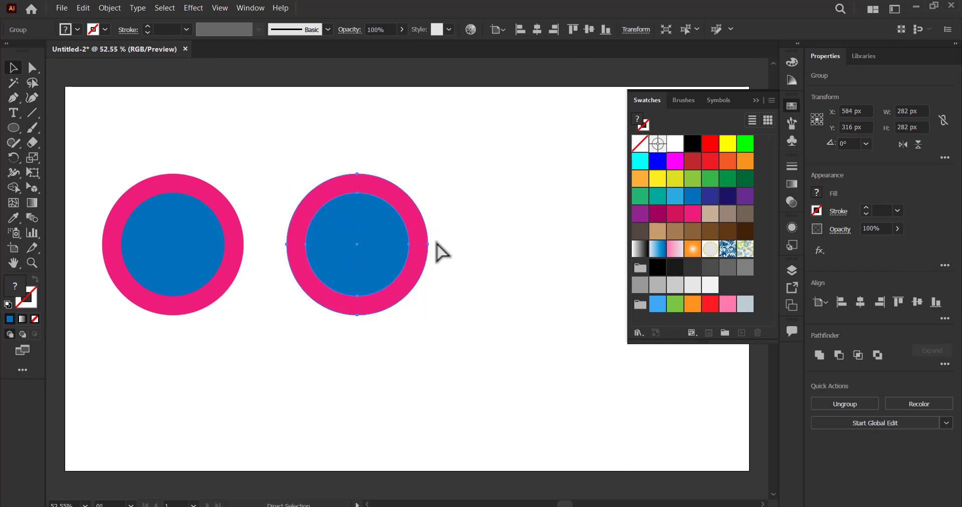
{"action": "key", "text": "ctrl+d"}
{"action": "left_click", "coordinate": [331, 358]}
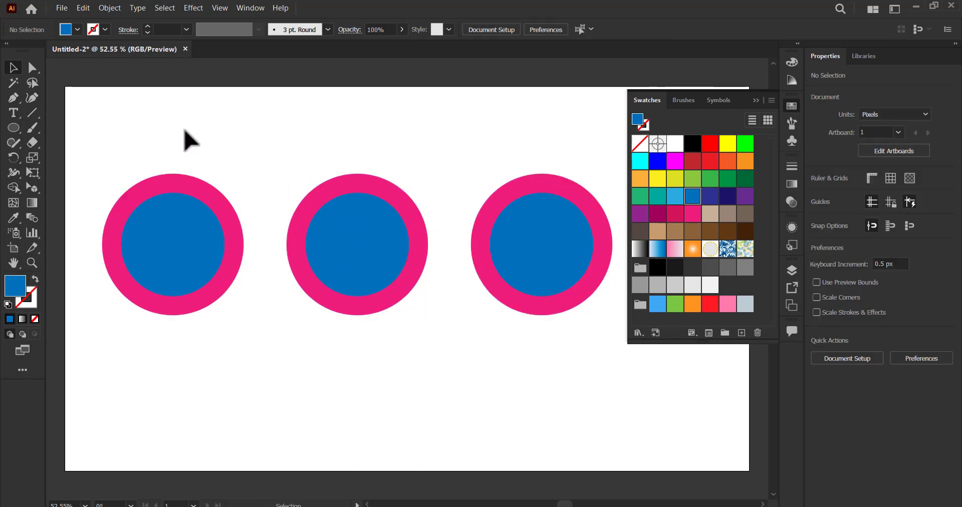
{"action": "left_click", "coordinate": [177, 240]}
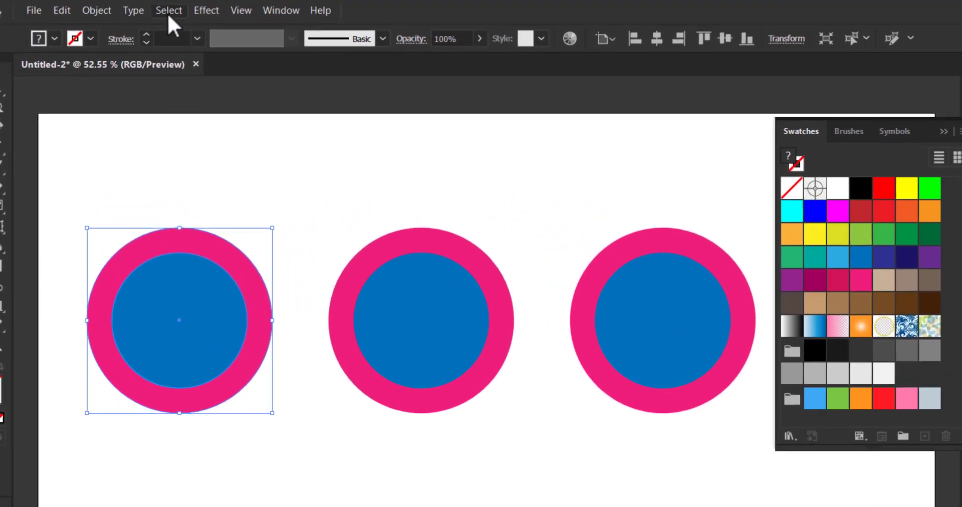
Use Start Global Edit to shrink all rings to 250 × 250 px, raise them, and fill green
{"action": "left_click", "coordinate": [164, 8]}
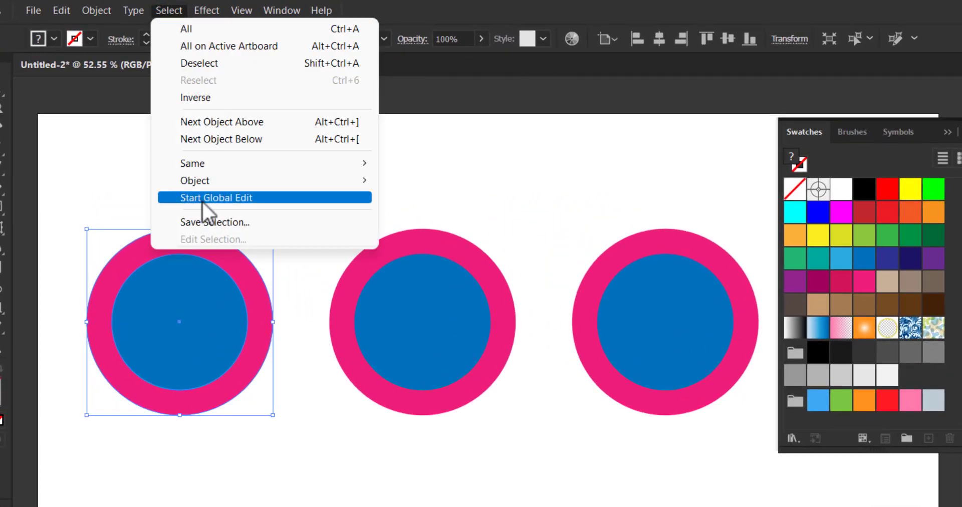
{"action": "left_click", "coordinate": [264, 198]}
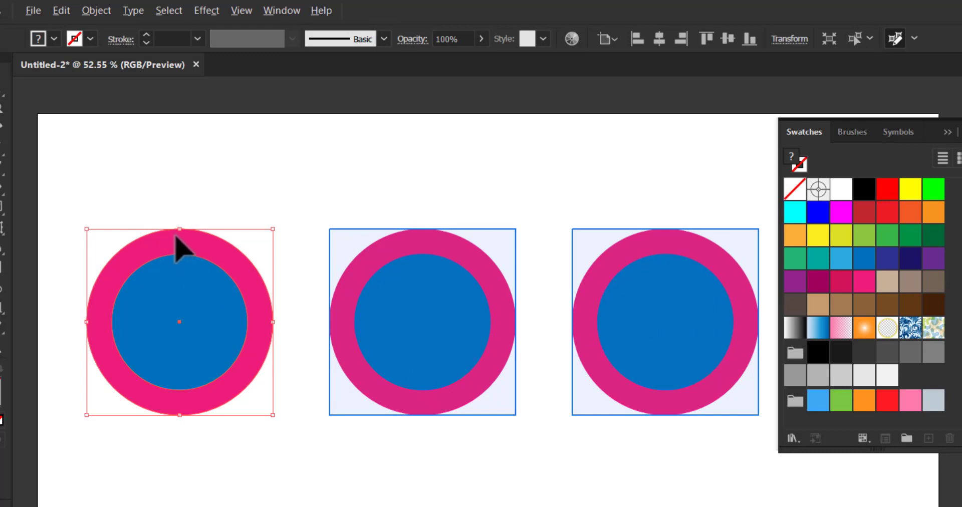
{"action": "left_click_drag", "start_coordinate": [181, 230], "coordinate": [182, 256]}
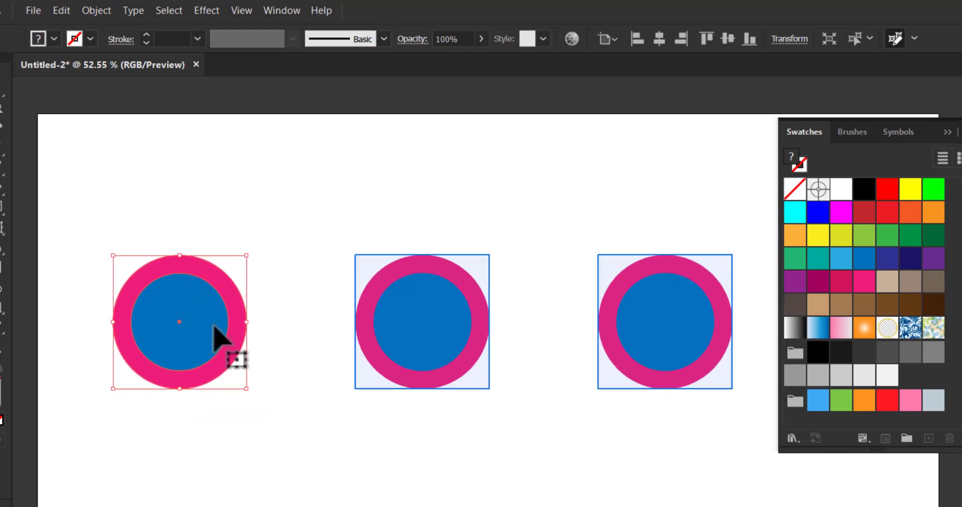
{"action": "left_click_drag", "start_coordinate": [178, 318], "coordinate": [193, 260]}
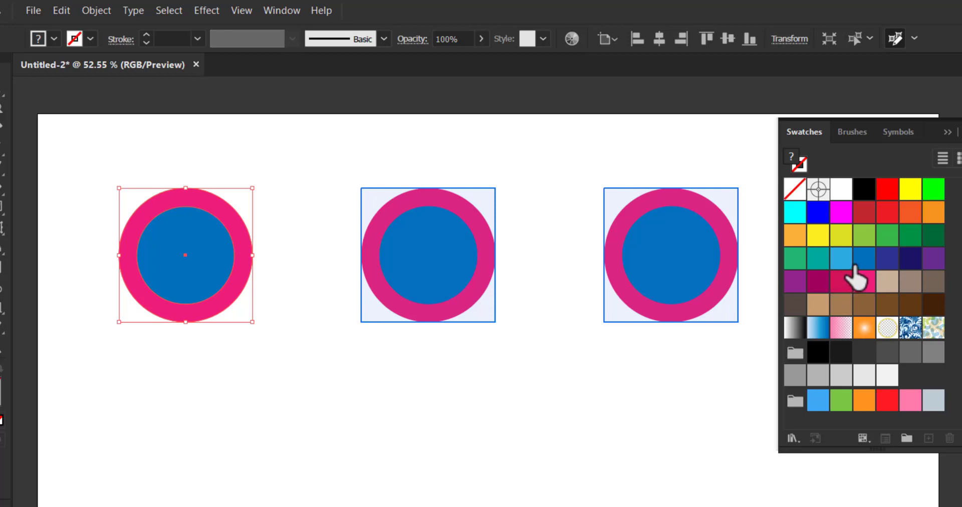
{"action": "left_click", "coordinate": [865, 235]}
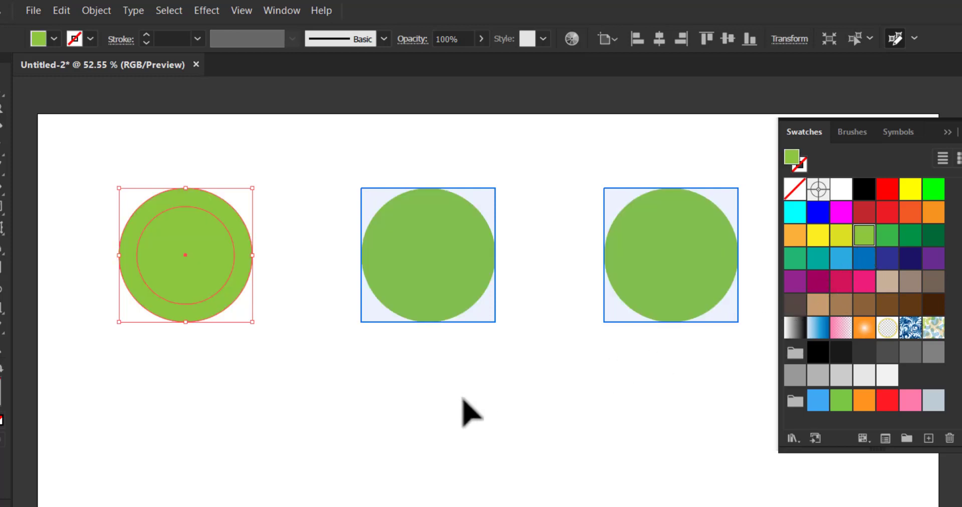
{"action": "left_click", "coordinate": [427, 475]}
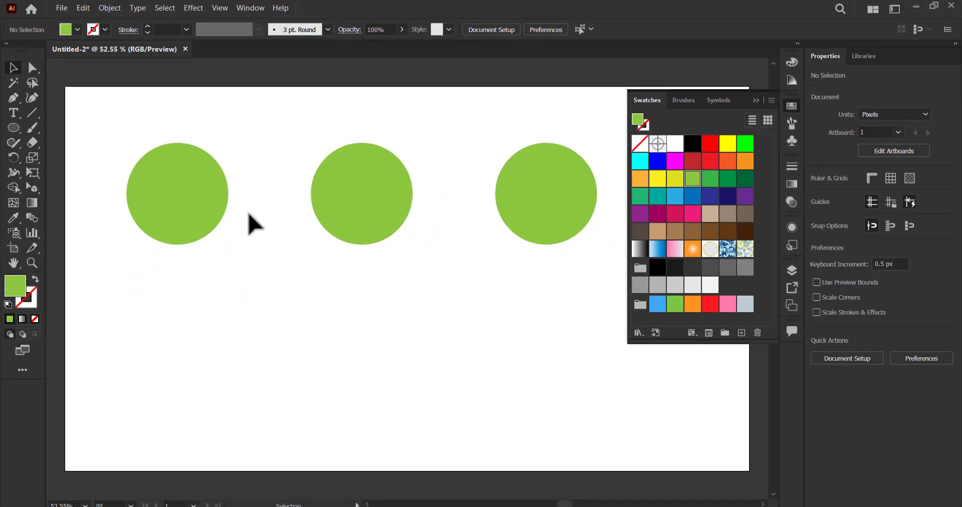
Select the left green circle
{"action": "left_click", "coordinate": [195, 227]}
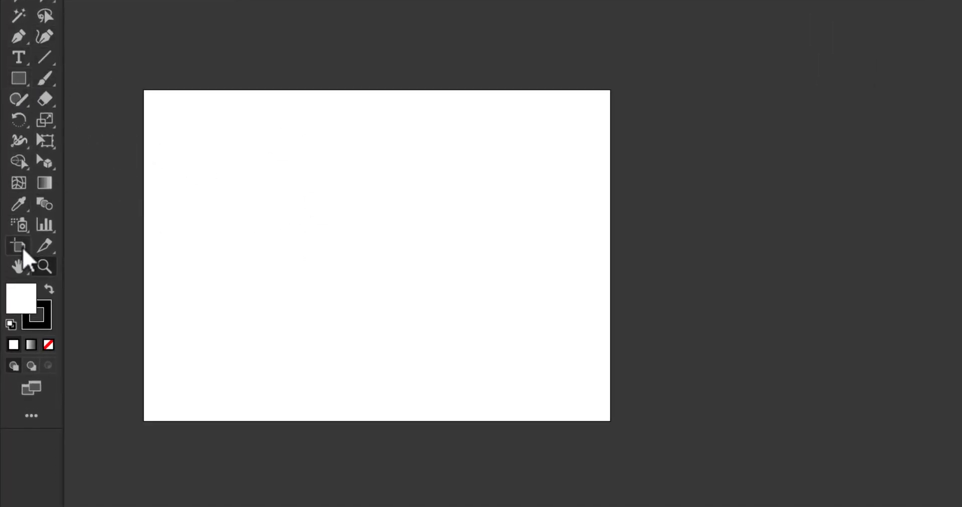
Add Artboard 4 and Artboard 5 beside the first and zoom to fit all three
{"action": "left_click", "coordinate": [23, 248]}
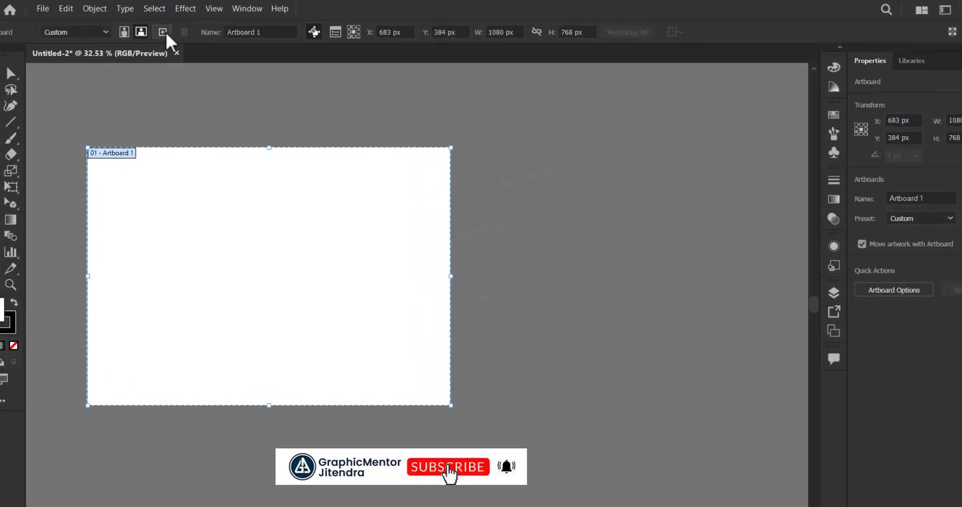
{"action": "left_click", "coordinate": [148, 36]}
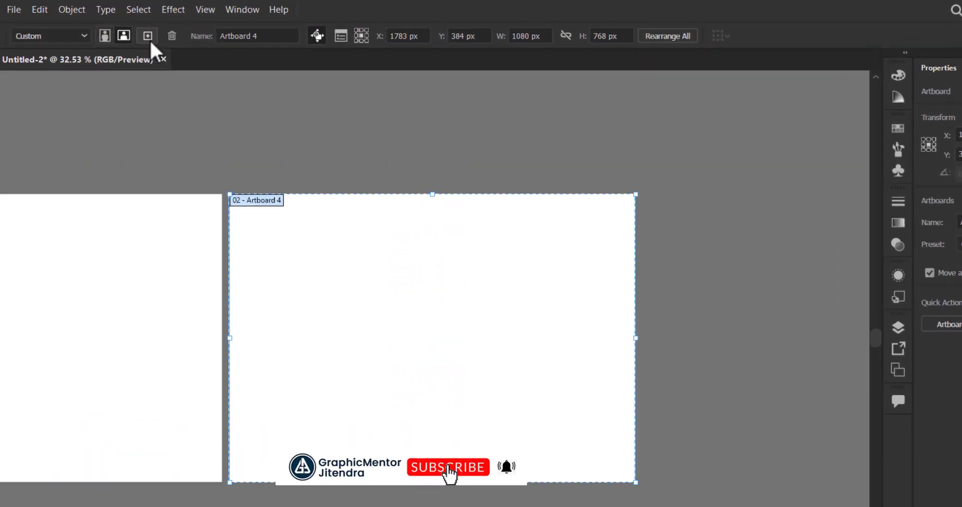
{"action": "left_click", "coordinate": [148, 36]}
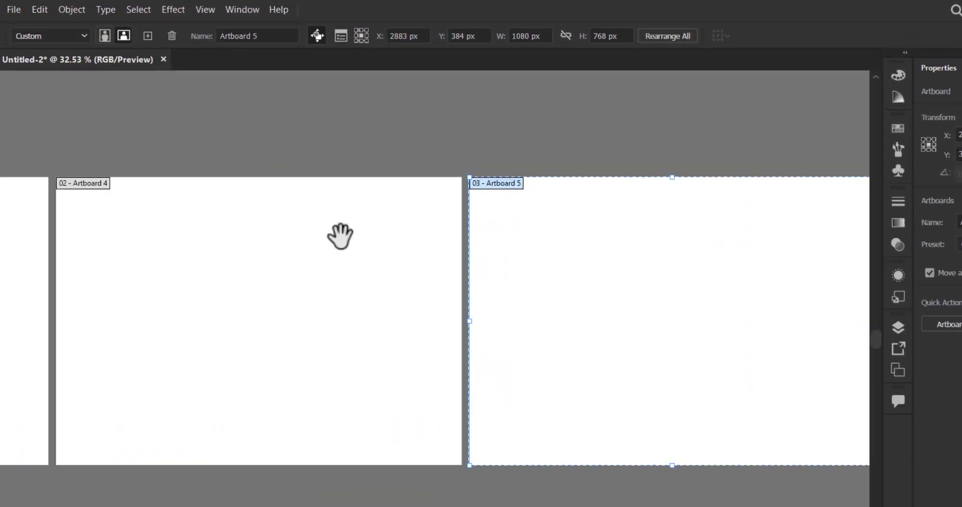
{"action": "key", "text": "z"}
{"action": "key", "text": "ctrl+alt+0"}
{"action": "left_click_drag", "start_coordinate": [376, 269], "coordinate": [389, 283]}
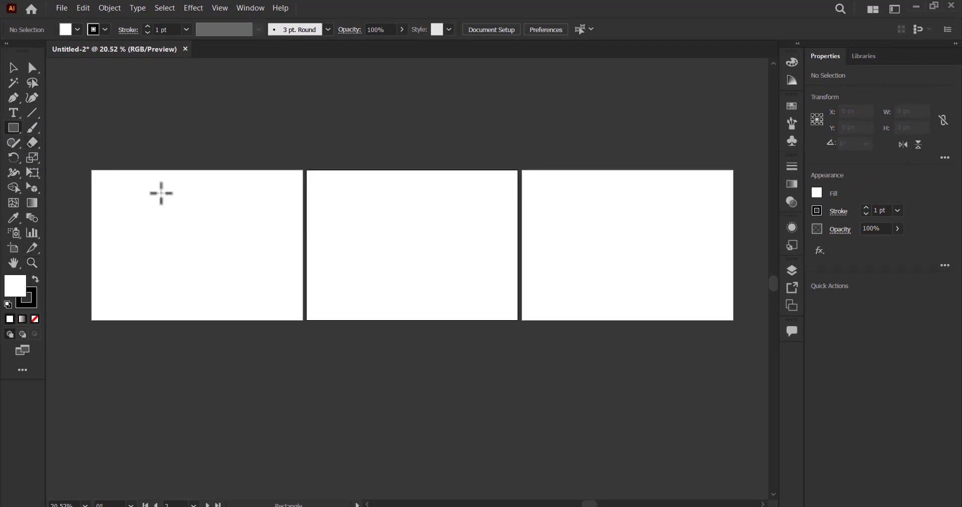
Draw a tall pink rectangle on the first artboard
{"action": "left_click_drag", "start_coordinate": [119, 180], "coordinate": [166, 289]}
{"action": "left_click", "coordinate": [78, 30]}
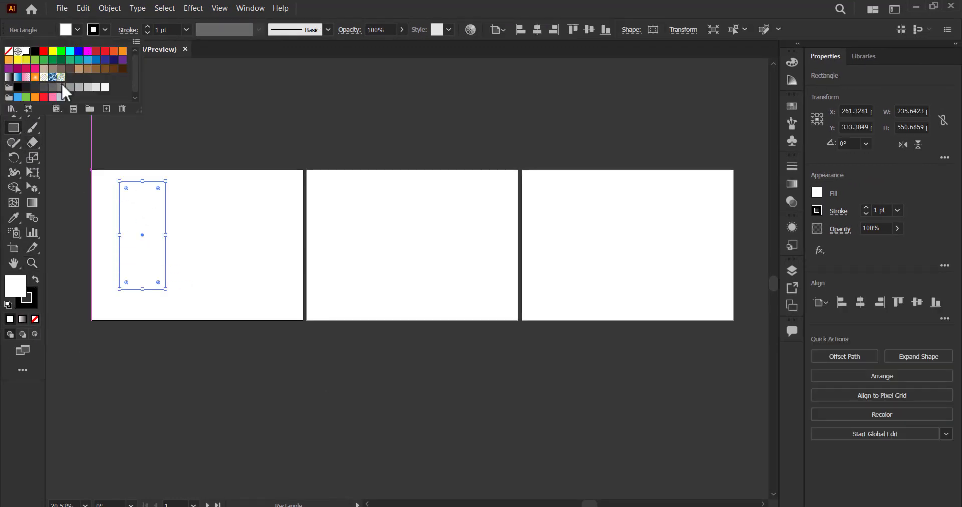
{"action": "left_click", "coordinate": [52, 97]}
{"action": "left_click", "coordinate": [305, 200]}
Draw three tall rectangles on the second artboard and three wide ones on the third
{"action": "left_click_drag", "start_coordinate": [322, 187], "coordinate": [356, 294]}
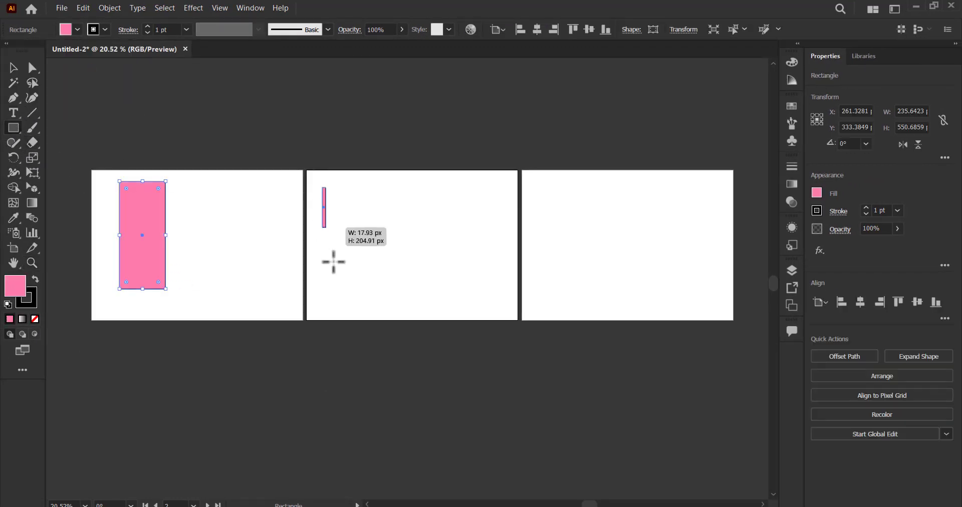
{"action": "left_click_drag", "start_coordinate": [385, 197], "coordinate": [421, 290]}
{"action": "left_click_drag", "start_coordinate": [445, 198], "coordinate": [480, 284]}
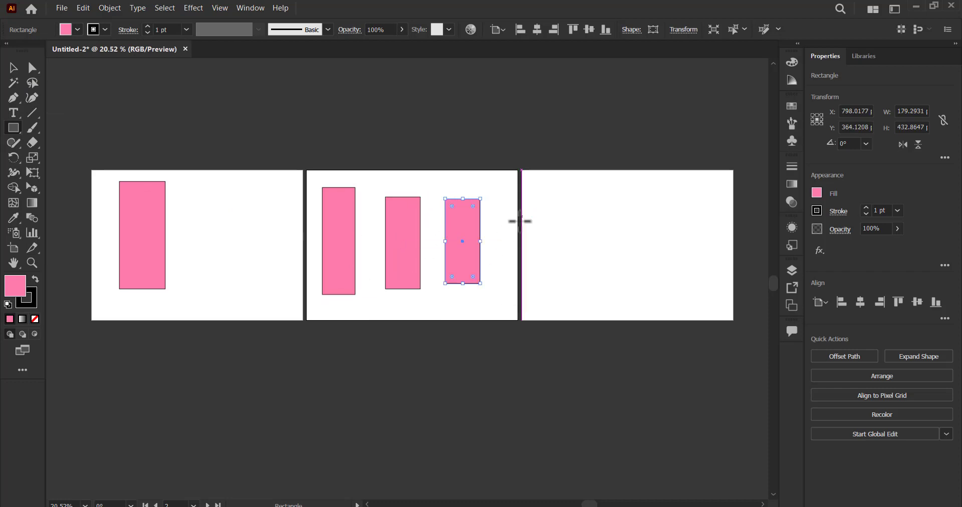
{"action": "left_click_drag", "start_coordinate": [569, 190], "coordinate": [692, 212]}
{"action": "left_click_drag", "start_coordinate": [548, 239], "coordinate": [656, 254]}
{"action": "left_click_drag", "start_coordinate": [552, 284], "coordinate": [692, 299]}
{"action": "left_click", "coordinate": [14, 68]}
{"action": "left_click", "coordinate": [207, 146]}
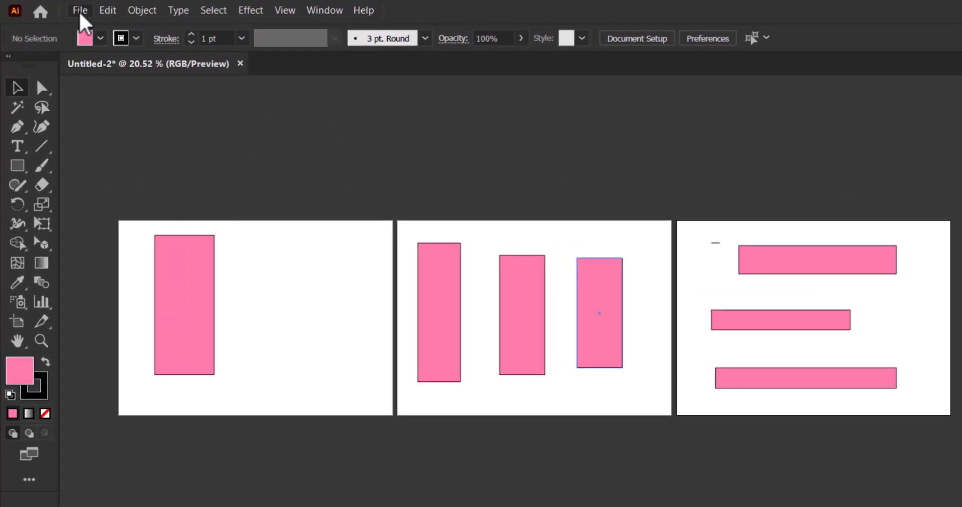
Save the untitled document to the Desktop under the name 'as'
{"action": "left_click", "coordinate": [78, 12]}
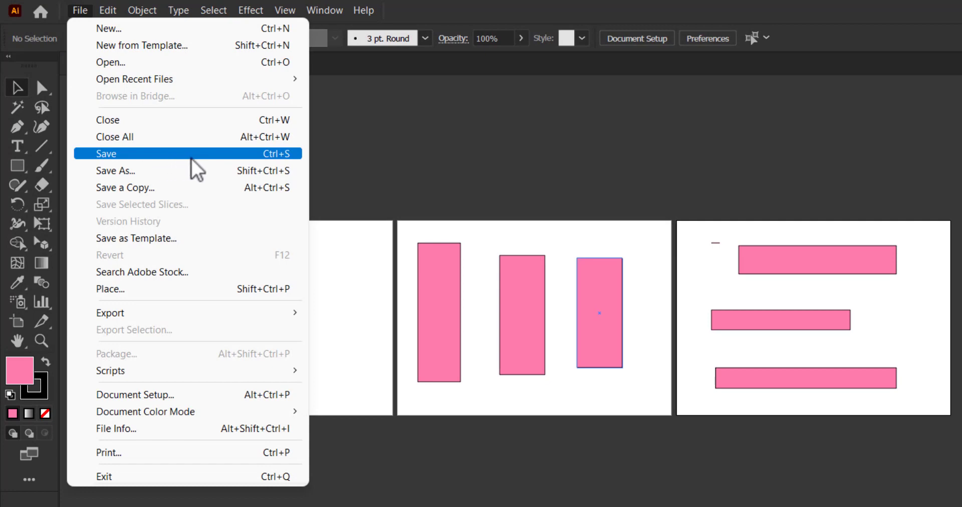
{"action": "left_click", "coordinate": [341, 153]}
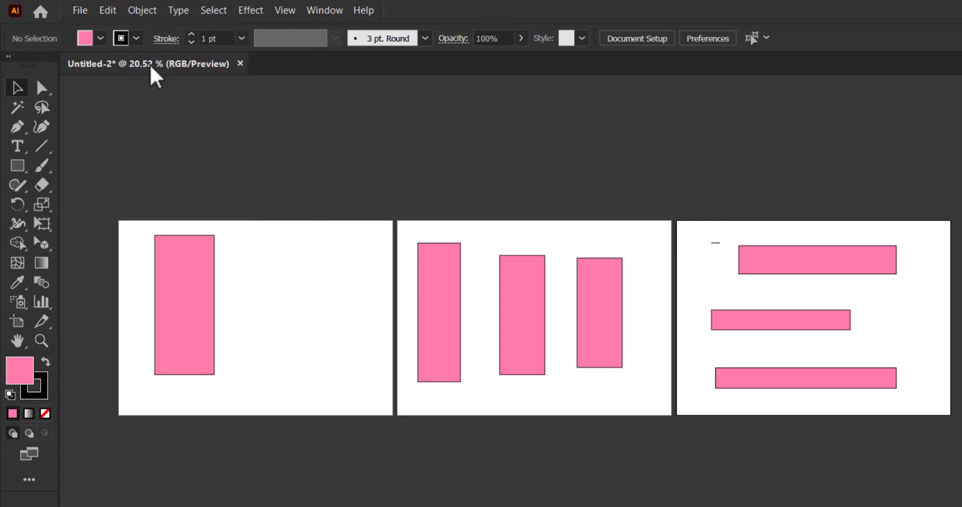
{"action": "left_click", "coordinate": [84, 15]}
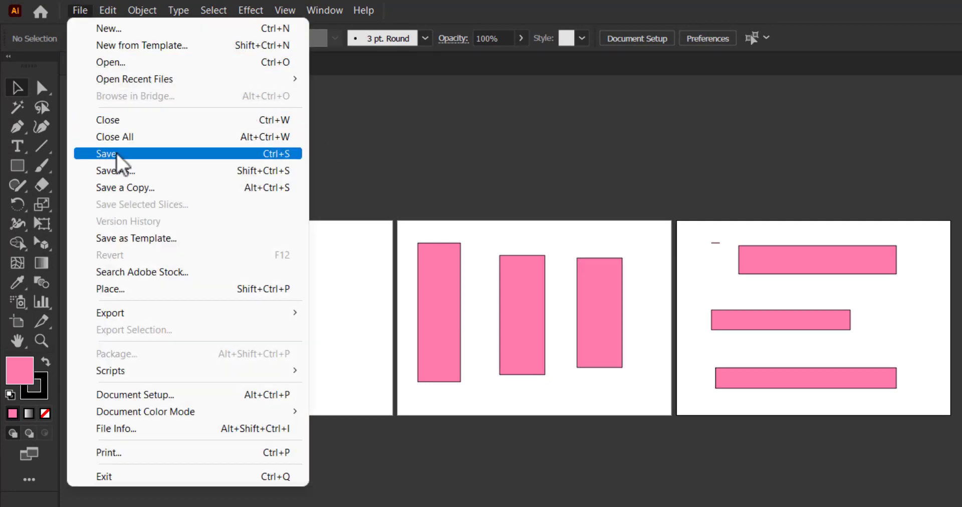
{"action": "left_click", "coordinate": [214, 157]}
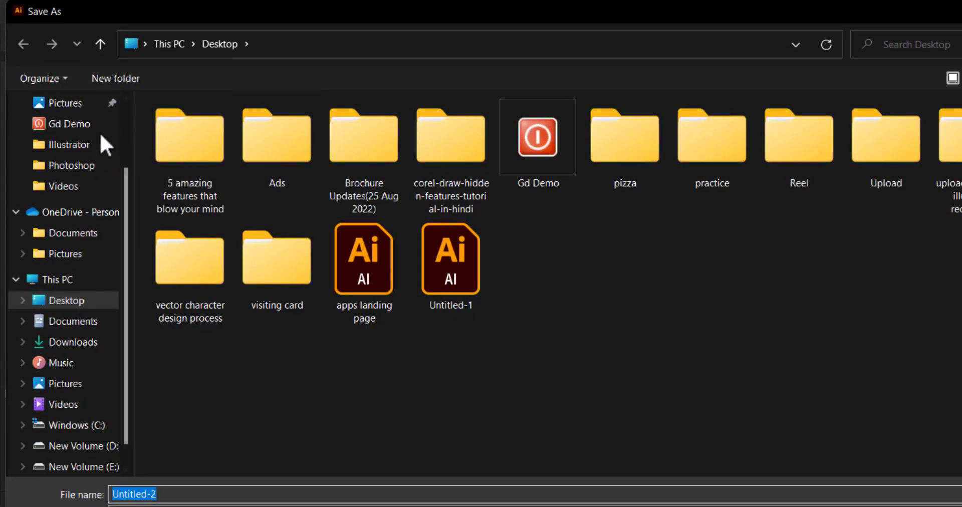
{"action": "type", "text": "as"}
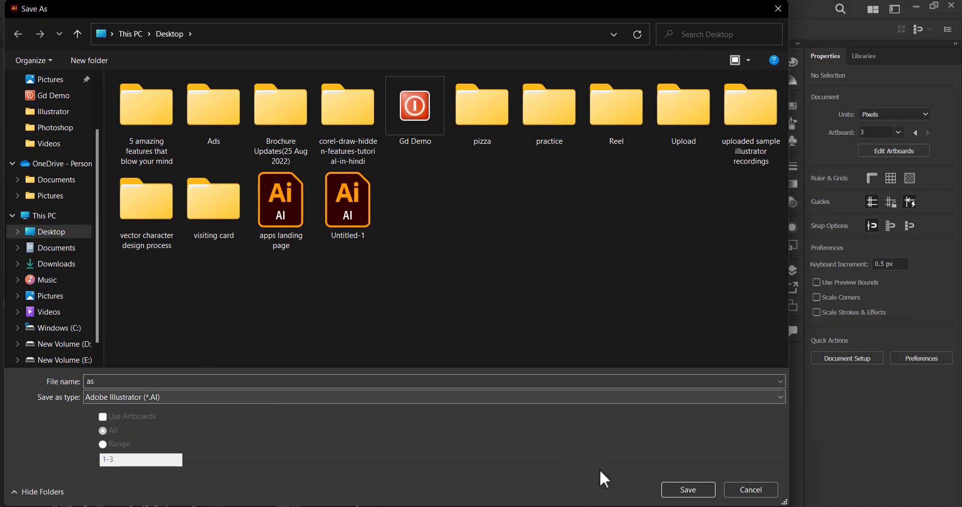
{"action": "left_click", "coordinate": [667, 490]}
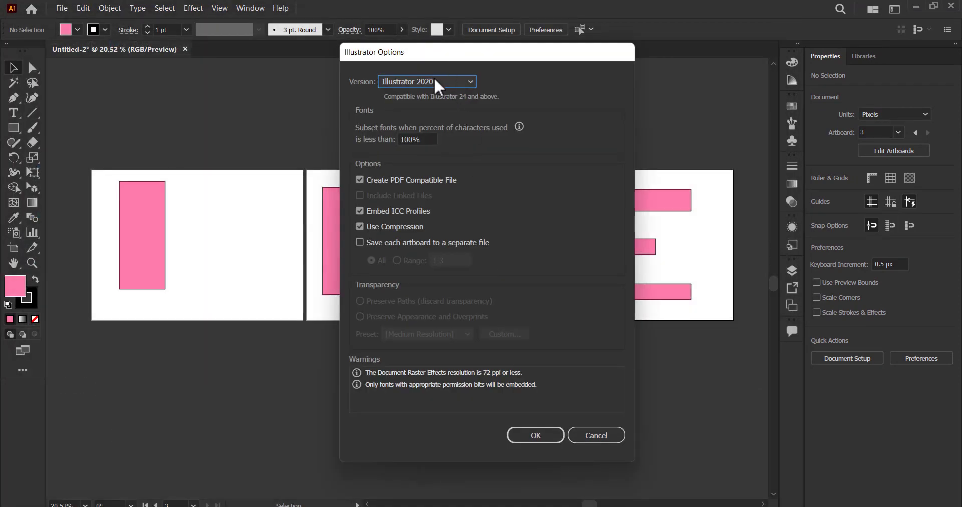
Keep the Illustrator 2020 version in Illustrator Options and finish saving as.ai
{"action": "left_click_drag", "start_coordinate": [418, 56], "coordinate": [403, 61]}
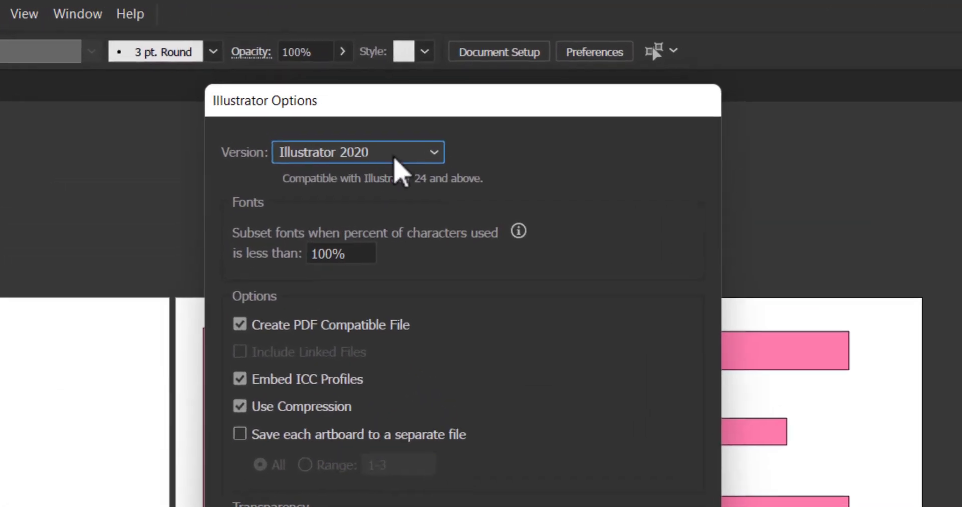
{"action": "left_click", "coordinate": [392, 89]}
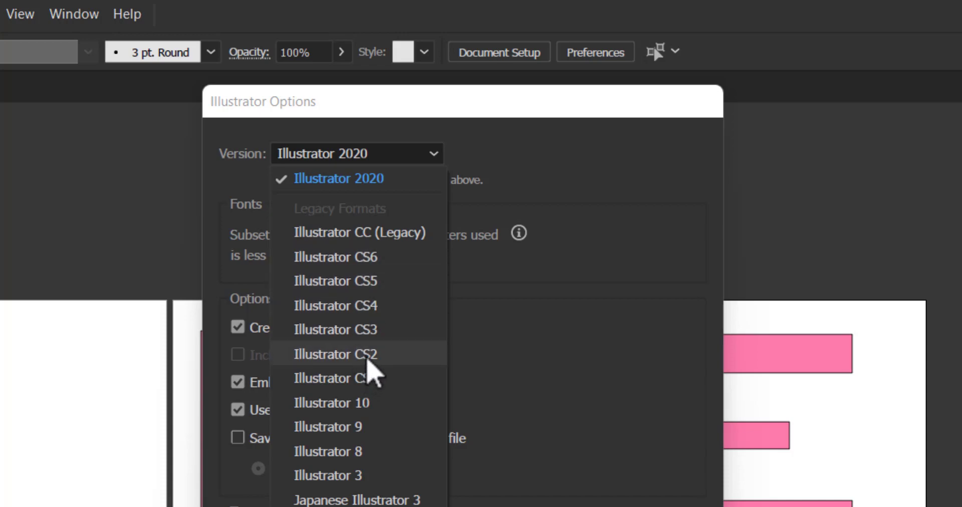
{"action": "left_click", "coordinate": [516, 283]}
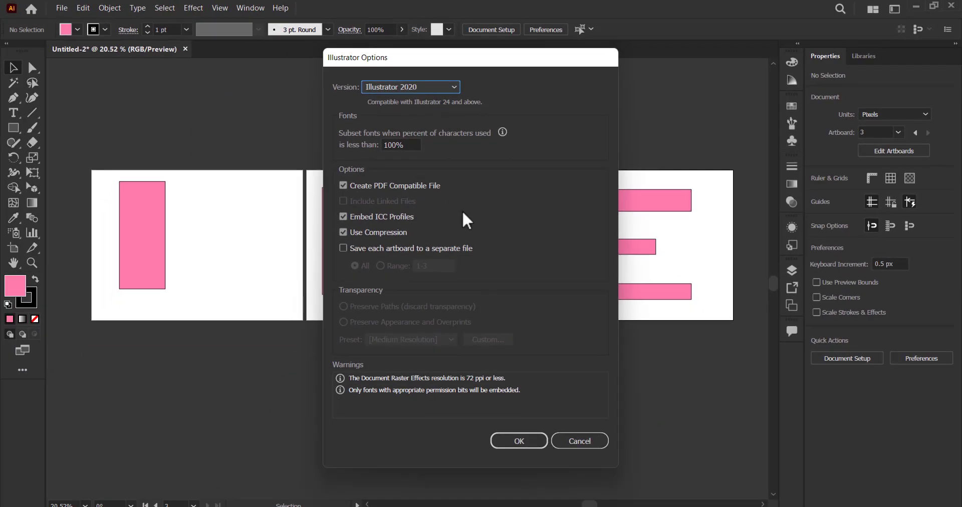
{"action": "left_click", "coordinate": [529, 440]}
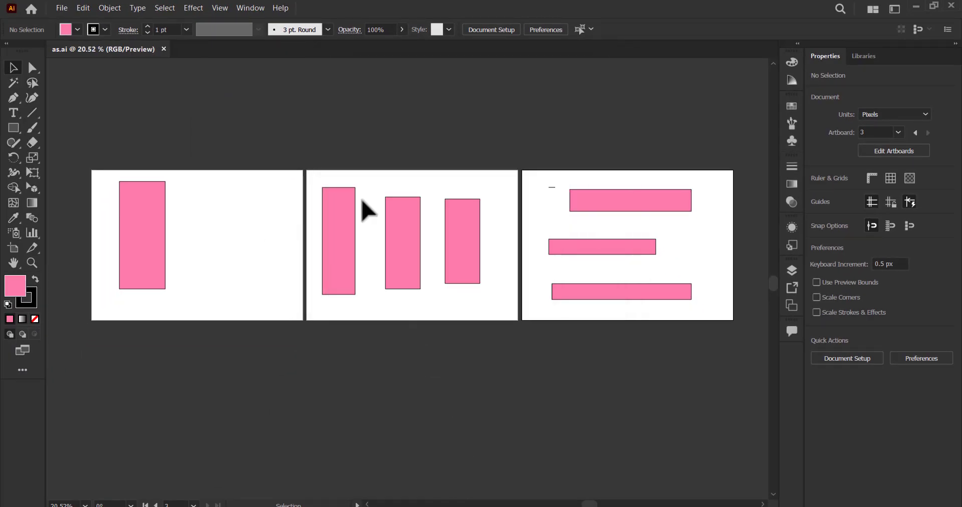
Close as.ai and reopen it from the Desktop
{"action": "left_click", "coordinate": [164, 49]}
{"action": "left_click", "coordinate": [62, 8]}
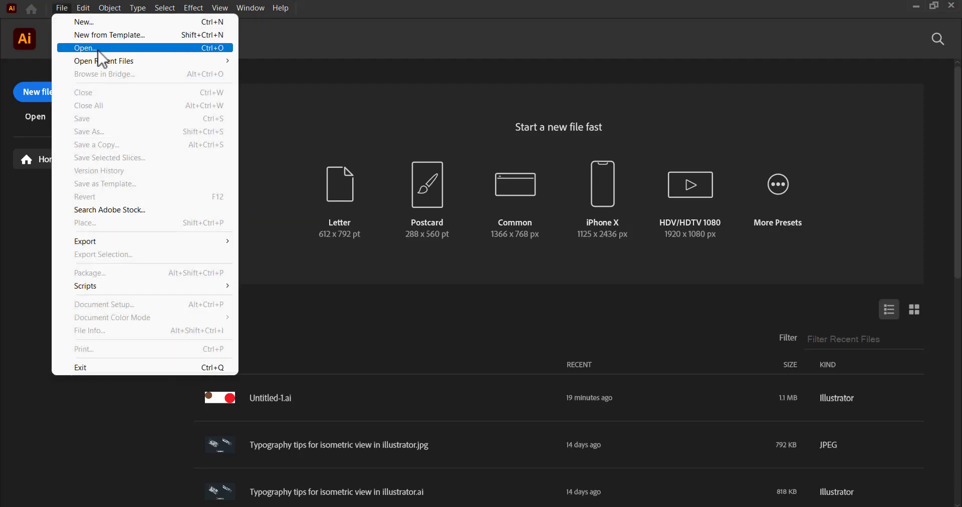
{"action": "left_click", "coordinate": [99, 51]}
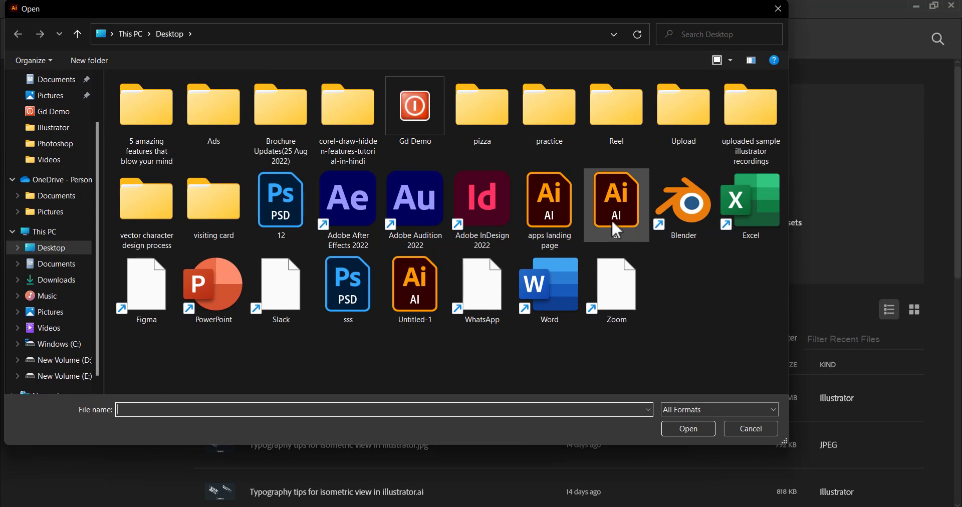
{"action": "double_click", "coordinate": [613, 222]}
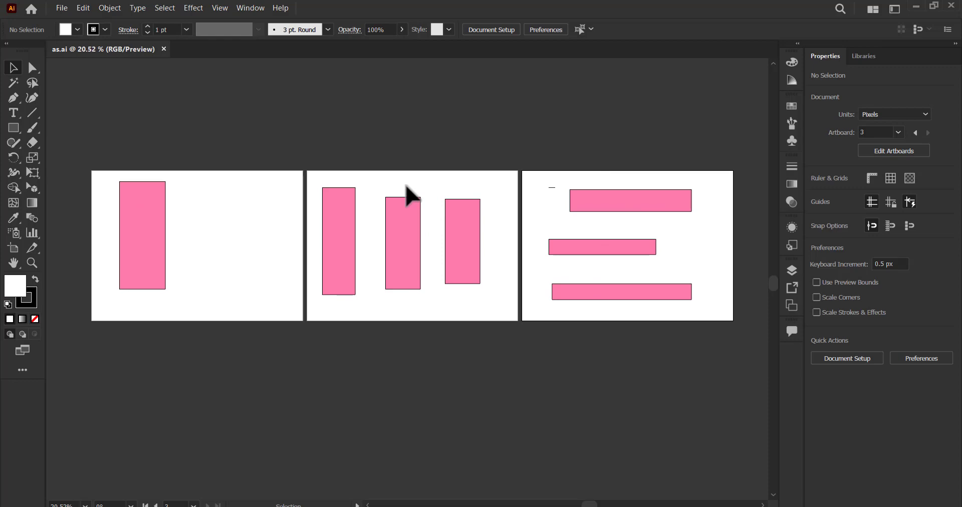
{"action": "left_click", "coordinate": [63, 8]}
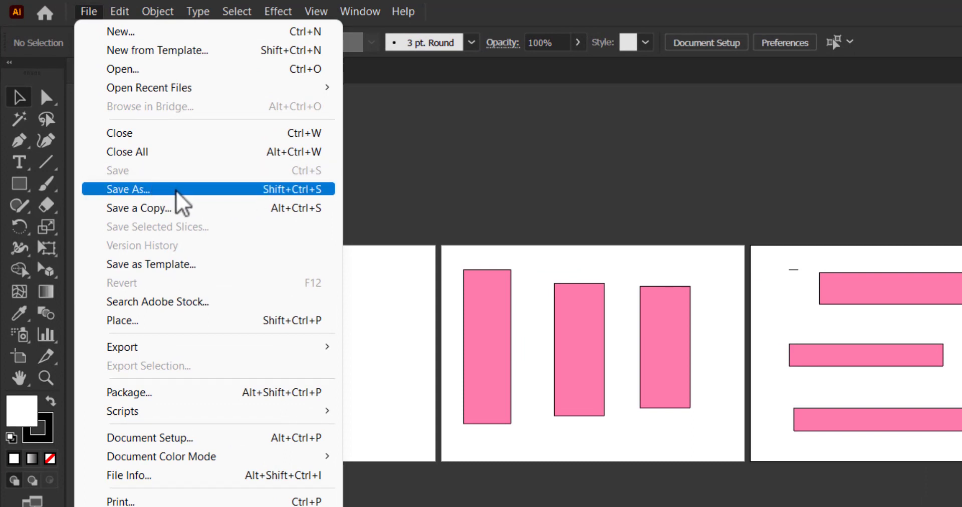
Save the document as 1.ai with each artboard saved to a separate file
{"action": "left_click", "coordinate": [177, 191]}
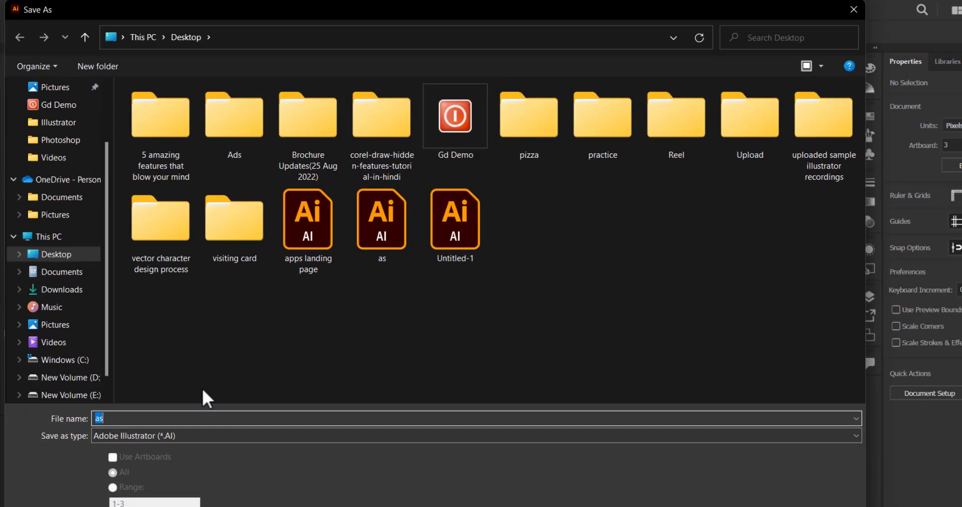
{"action": "type", "text": "1"}
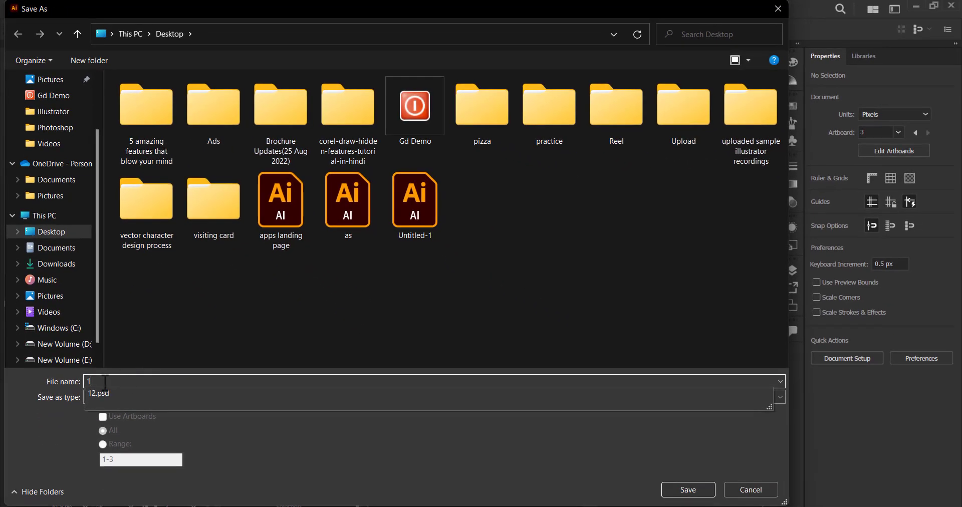
{"action": "key", "text": "Tab"}
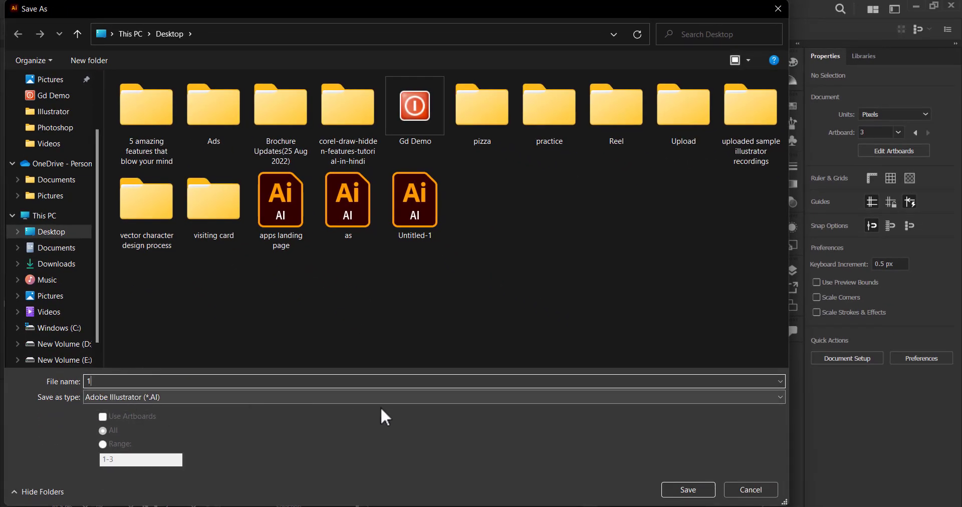
{"action": "left_click", "coordinate": [689, 492]}
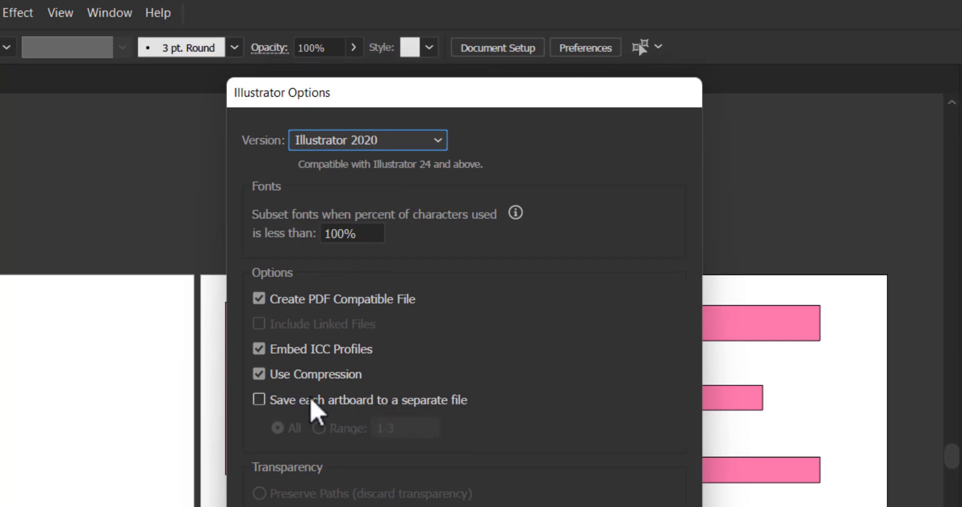
{"action": "left_click", "coordinate": [282, 401]}
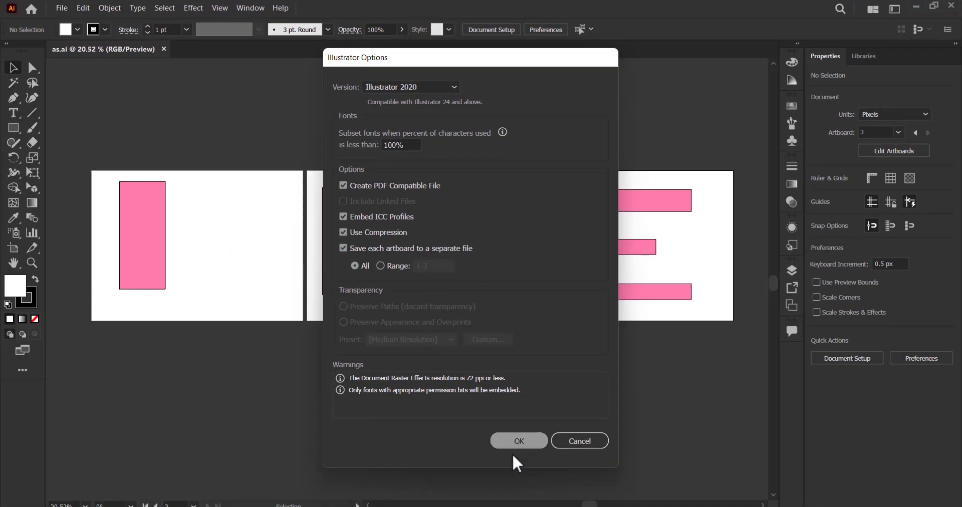
{"action": "left_click", "coordinate": [523, 468]}
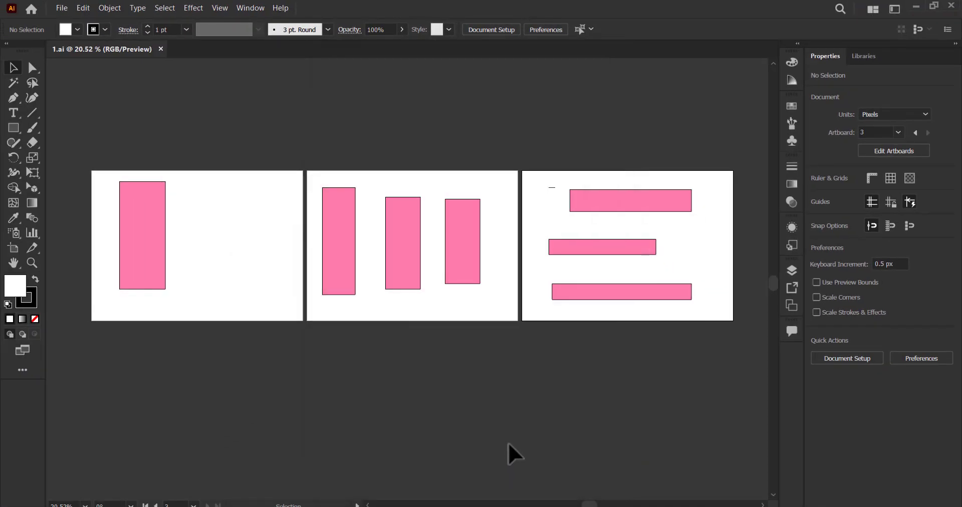
{"action": "left_click", "coordinate": [915, 6]}
Open the exported 1-01 file from the desktop and zoom out to see its artboard
{"action": "left_click", "coordinate": [914, 5]}
{"action": "double_click", "coordinate": [219, 133]}
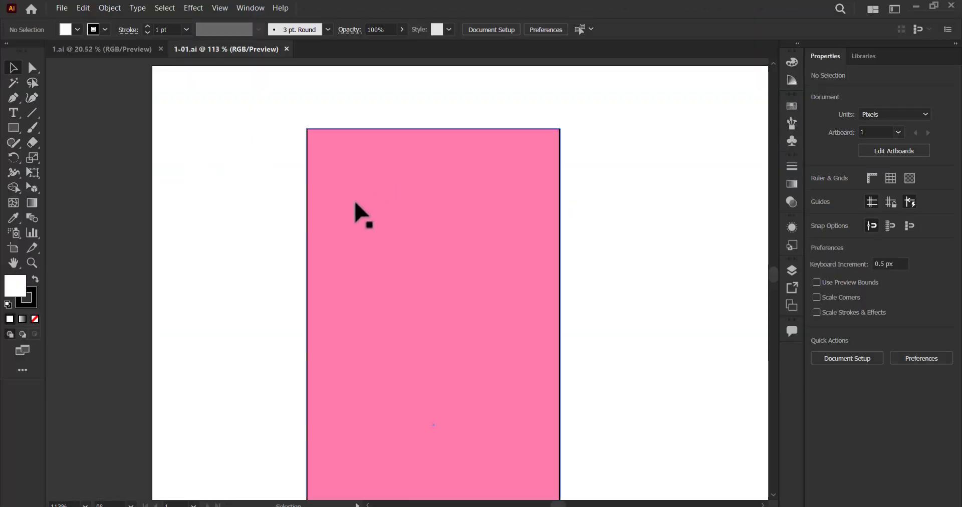
{"action": "key", "text": "z"}
{"action": "left_click", "coordinate": [496, 194], "text": "alt"}
{"action": "scroll", "coordinate": [399, 227], "scroll_direction": "down", "scroll_amount": 1}
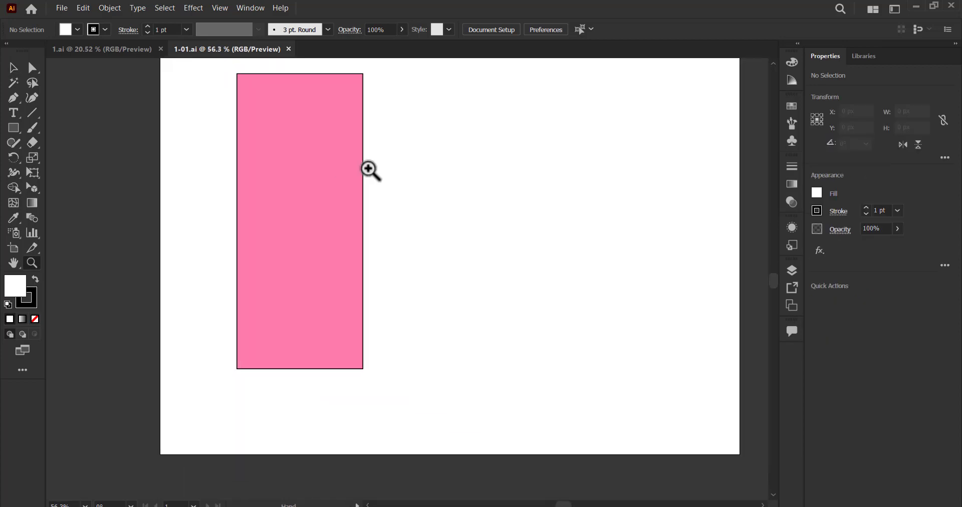
{"action": "scroll", "coordinate": [369, 167], "scroll_direction": "down", "scroll_amount": 3}
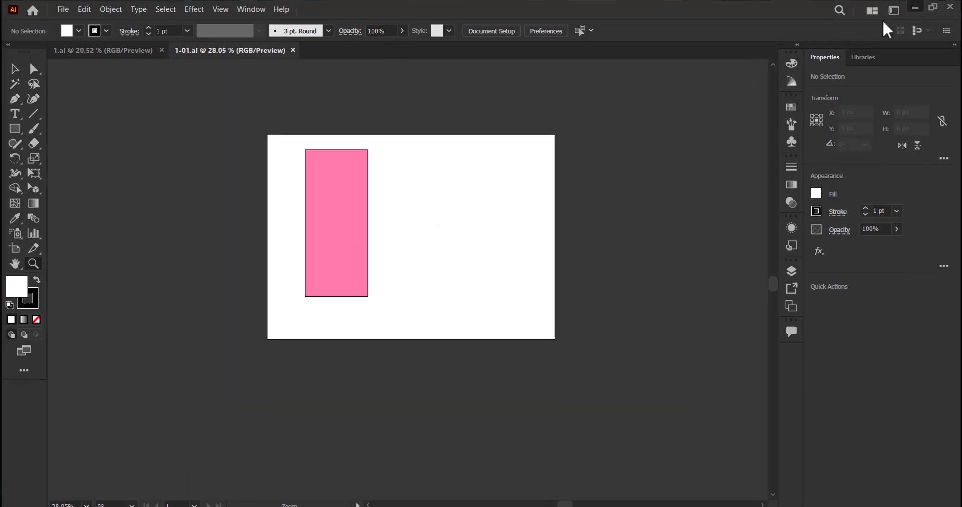
Open 1-02 and zoom out to its three rectangles, then select files 1-01 to 1-03
{"action": "key", "text": "super+d"}
{"action": "double_click", "coordinate": [223, 188]}
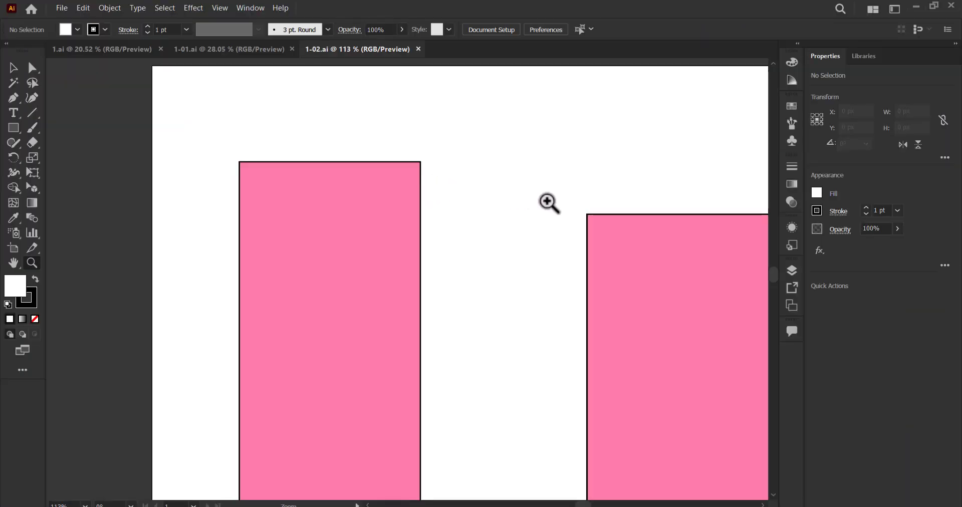
{"action": "scroll", "coordinate": [548, 203], "scroll_direction": "down", "scroll_amount": 5}
{"action": "left_click_drag", "start_coordinate": [451, 214], "coordinate": [309, 221]}
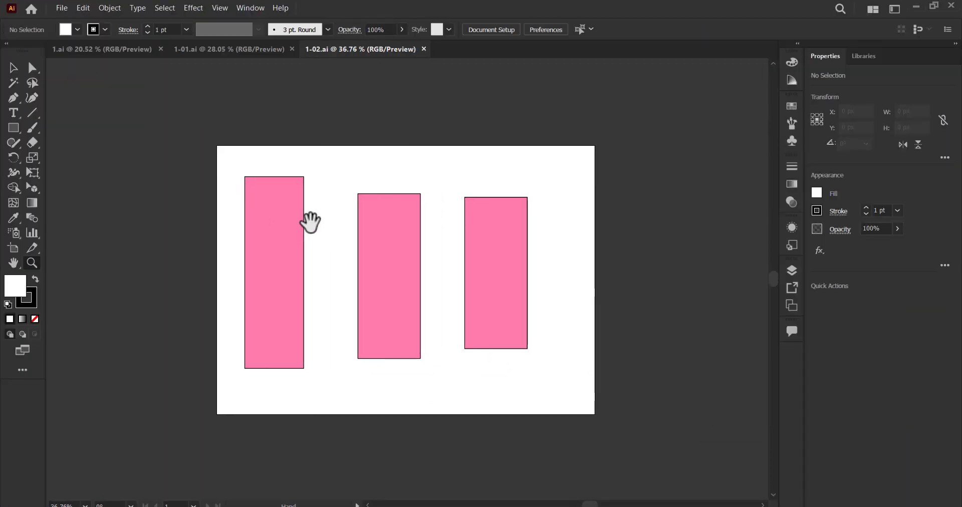
{"action": "left_click", "coordinate": [918, 6]}
{"action": "left_click_drag", "start_coordinate": [216, 278], "coordinate": [216, 135]}
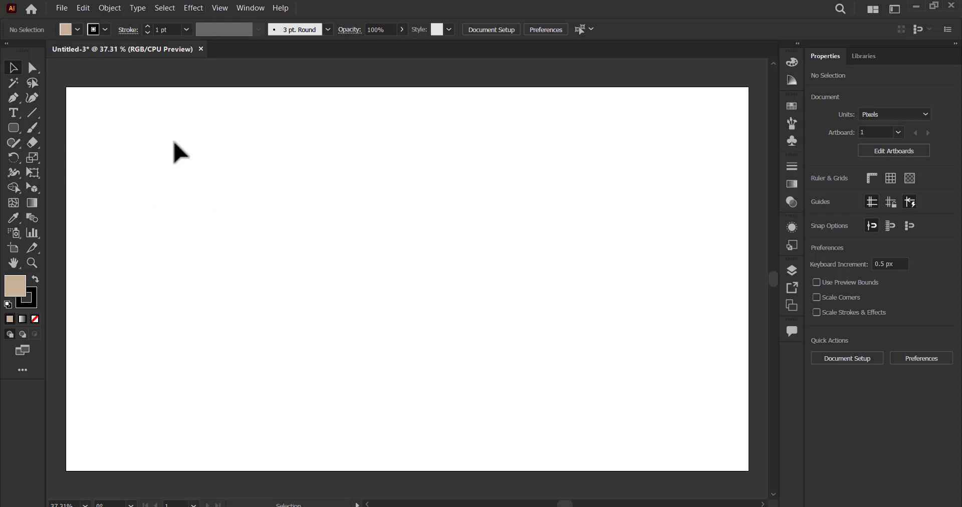
Show rulers and drag two vertical guides onto the artboard near x 380 and 438
{"action": "left_click", "coordinate": [220, 8]}
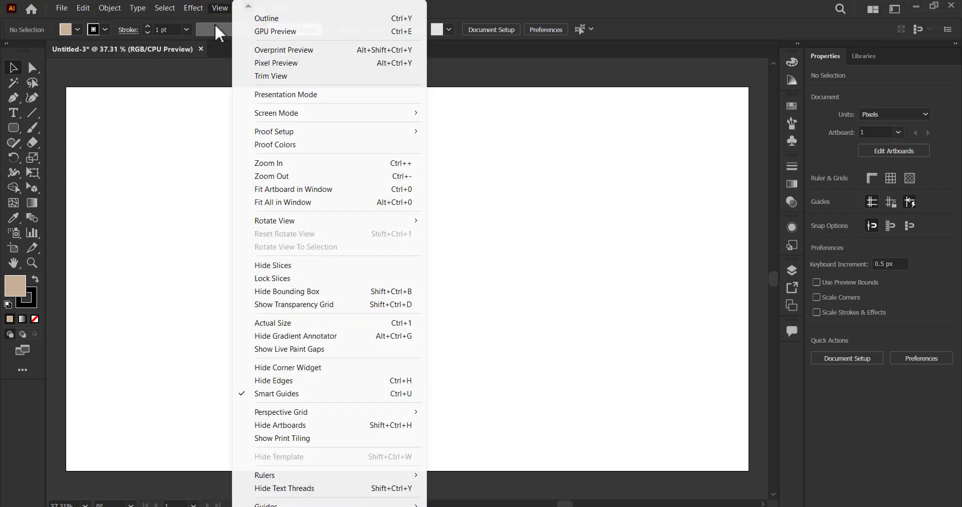
{"action": "mouse_move", "coordinate": [329, 475]}
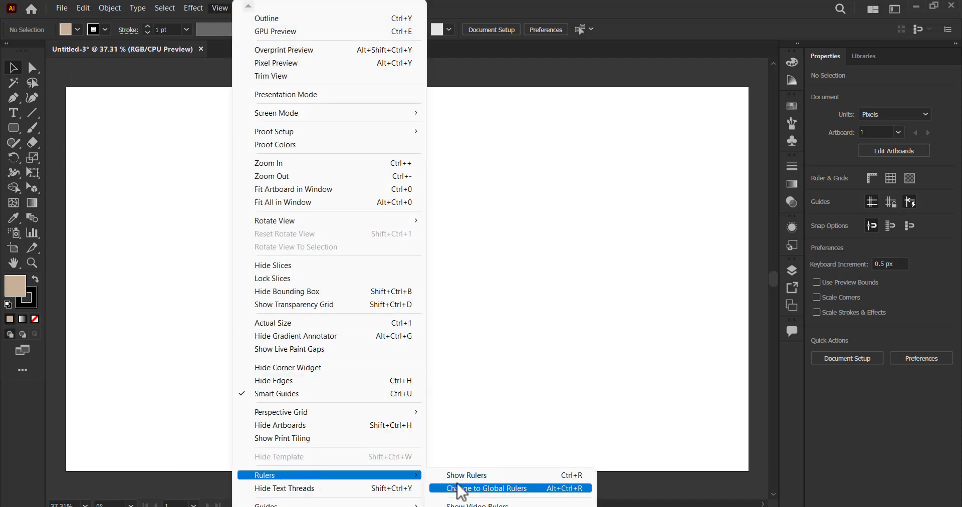
{"action": "left_click", "coordinate": [489, 475]}
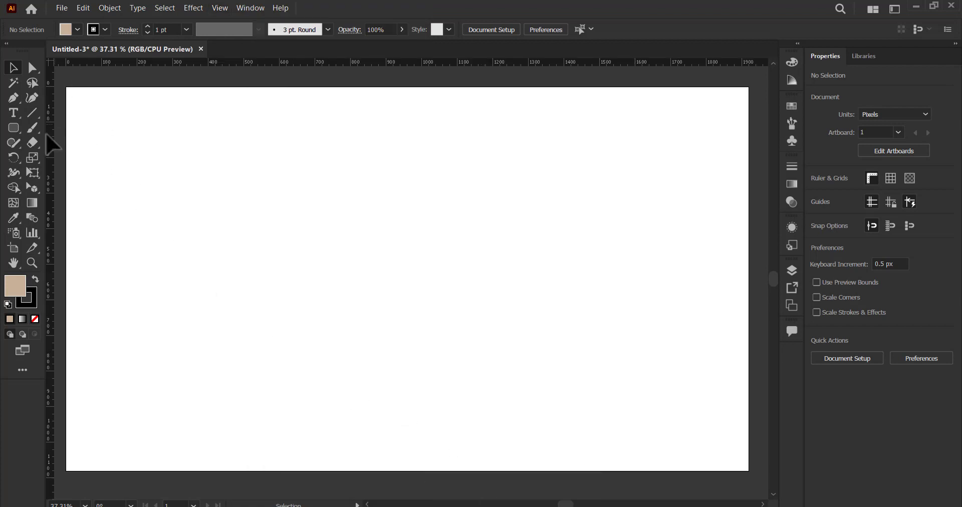
{"action": "left_click_drag", "start_coordinate": [54, 161], "coordinate": [190, 247]}
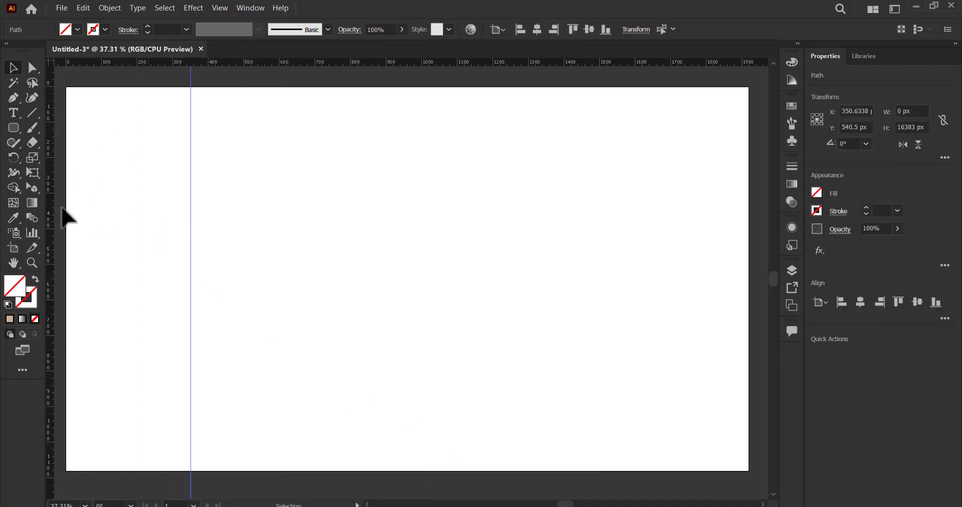
{"action": "left_click_drag", "start_coordinate": [56, 214], "coordinate": [220, 251]}
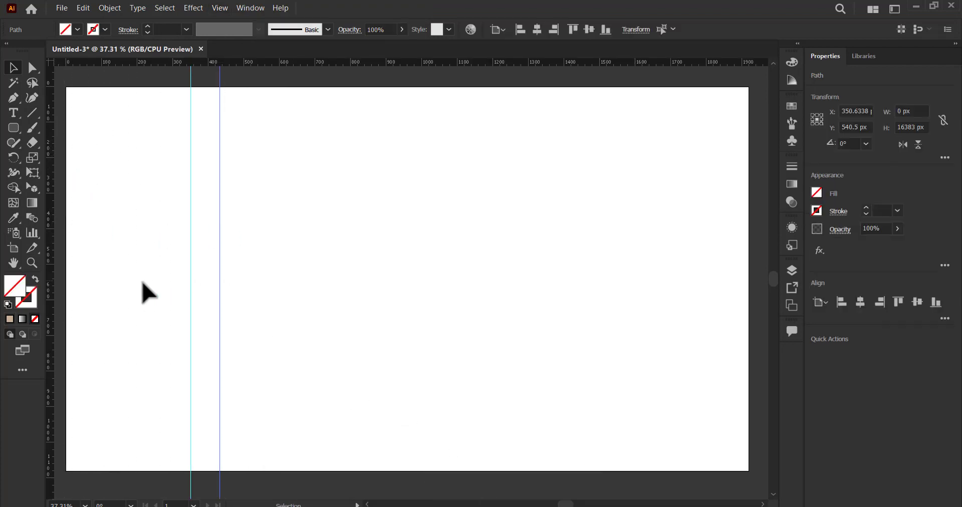
{"action": "left_click", "coordinate": [282, 233]}
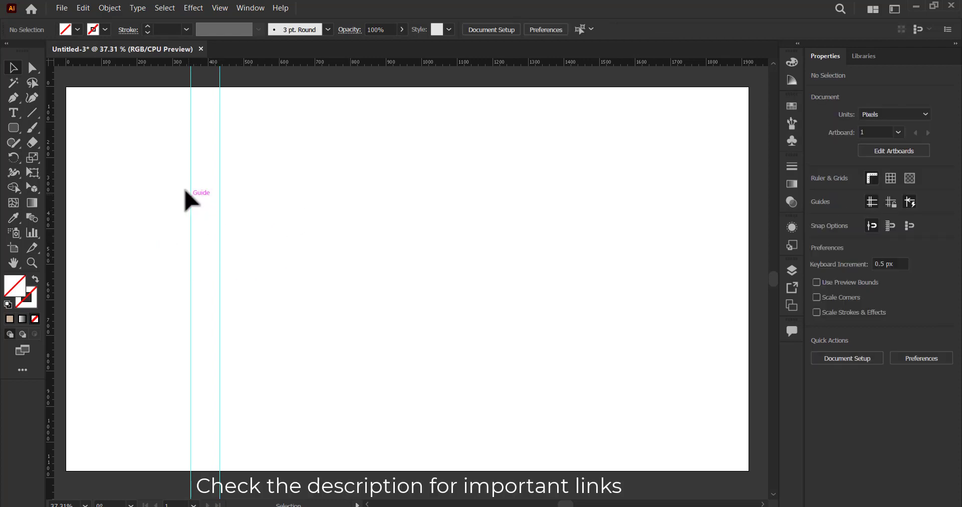
Draw a practice curved path with the Pen tool, starting on the left guide
{"action": "left_click", "coordinate": [13, 100]}
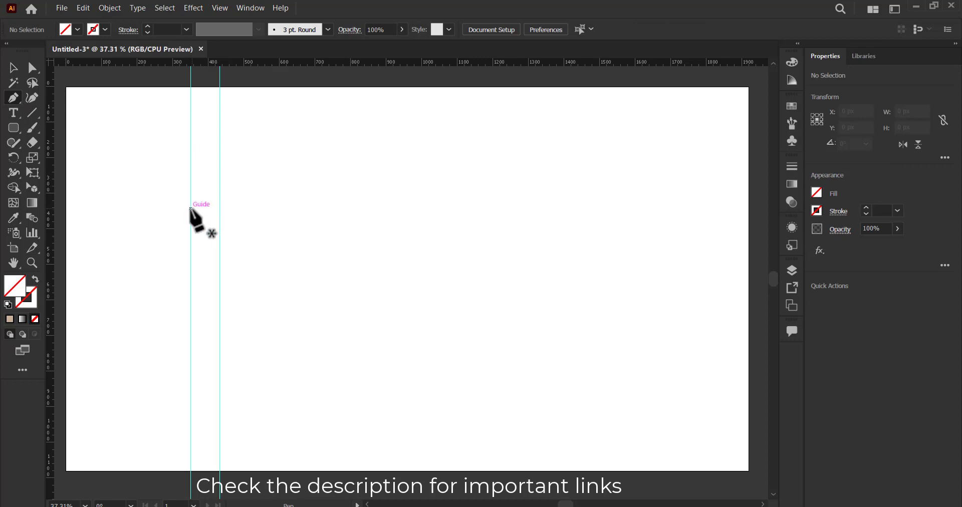
{"action": "left_click", "coordinate": [190, 209]}
{"action": "left_click", "coordinate": [291, 161]}
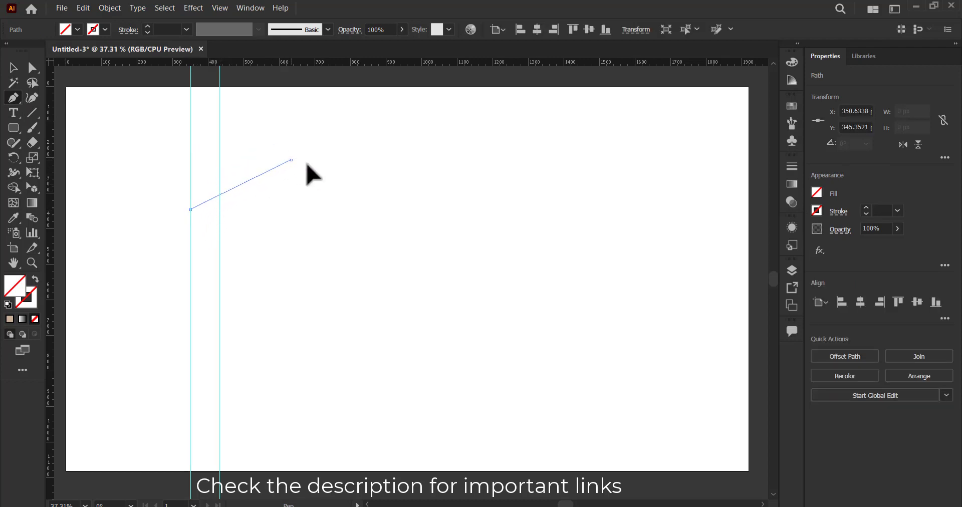
{"action": "left_click_drag", "start_coordinate": [306, 165], "coordinate": [367, 183]}
{"action": "left_click_drag", "start_coordinate": [219, 300], "coordinate": [201, 332]}
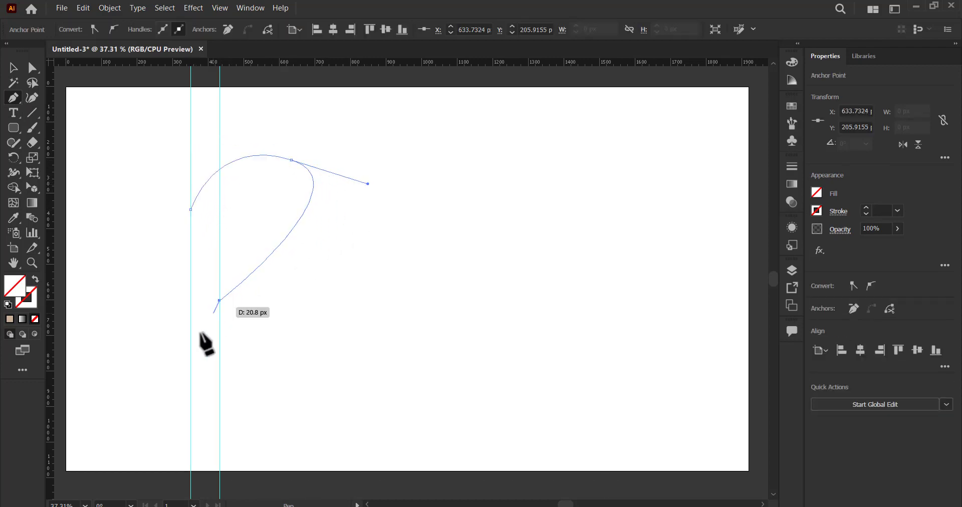
{"action": "left_click_drag", "start_coordinate": [200, 332], "coordinate": [286, 297]}
{"action": "key", "text": "Escape"}
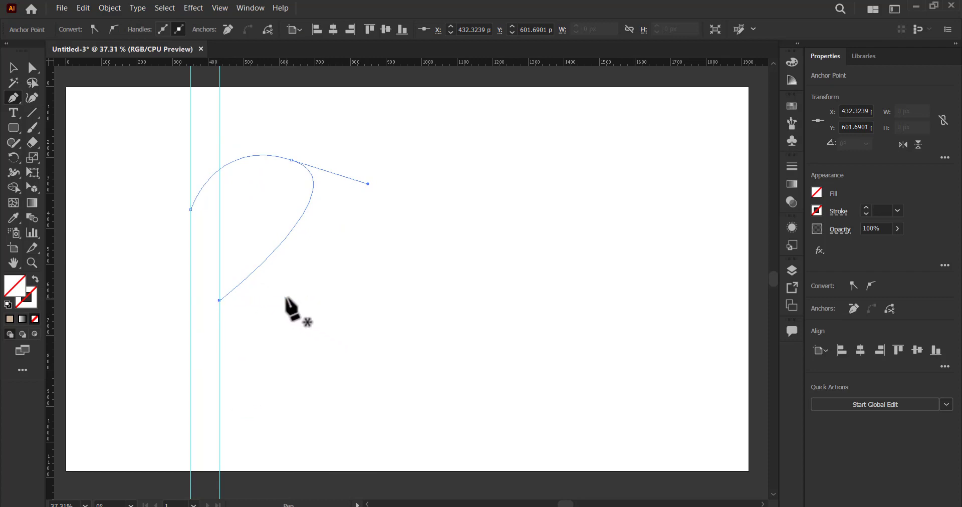
Undo the practice curve so the artboard is empty again
{"action": "key", "text": "ctrl+z"}
{"action": "key", "text": "ctrl+z"}
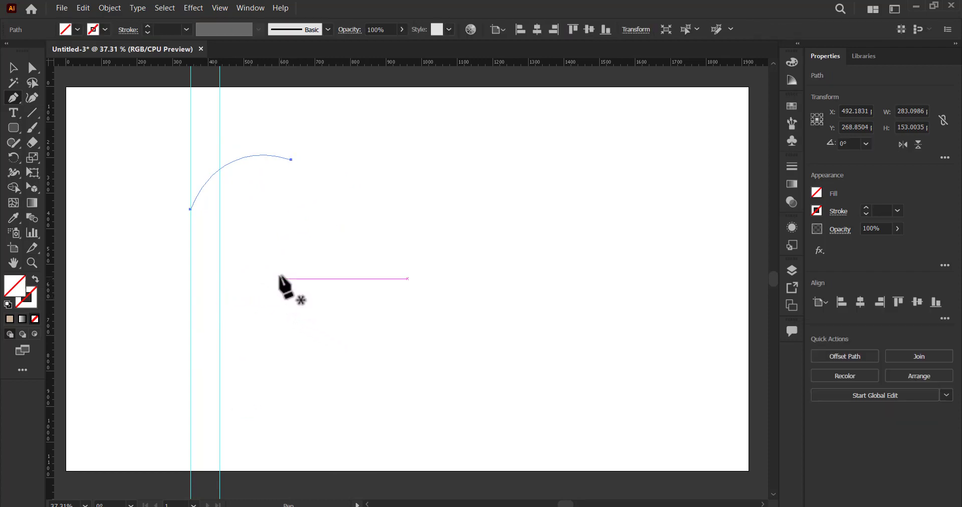
{"action": "key", "text": "ctrl+z"}
{"action": "key", "text": "ctrl+z"}
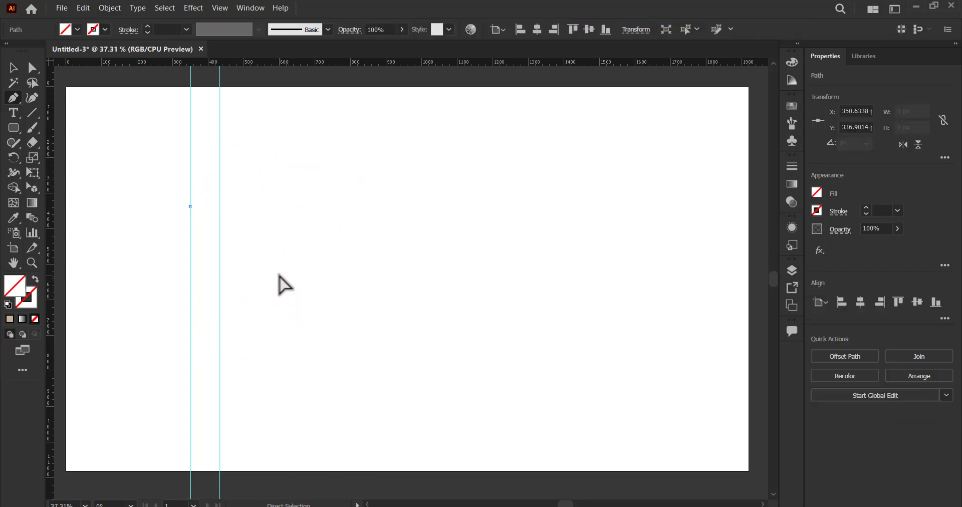
{"action": "key", "text": "ctrl+z"}
{"action": "key", "text": "ctrl+z"}
{"action": "key", "text": "ctrl+z"}
{"action": "key", "text": "ctrl+z"}
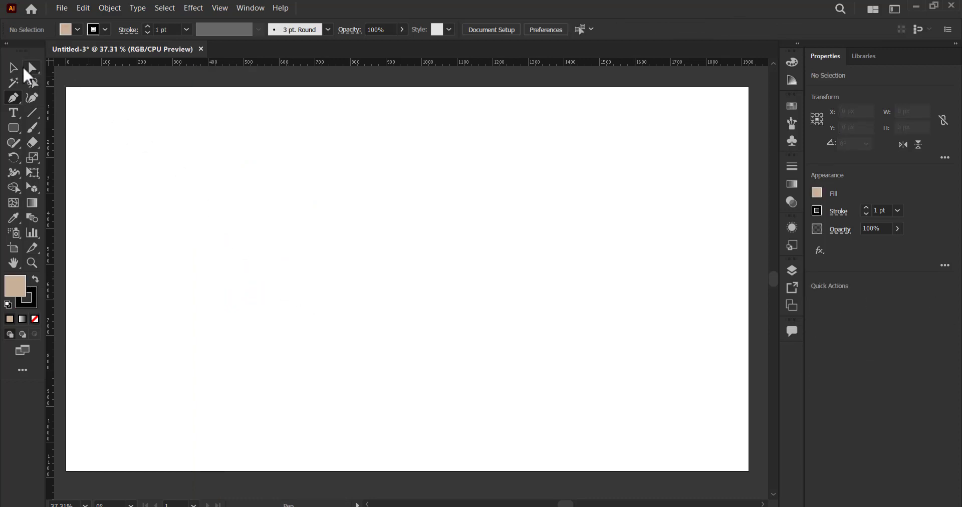
{"action": "left_click", "coordinate": [13, 67]}
{"action": "left_click", "coordinate": [31, 114]}
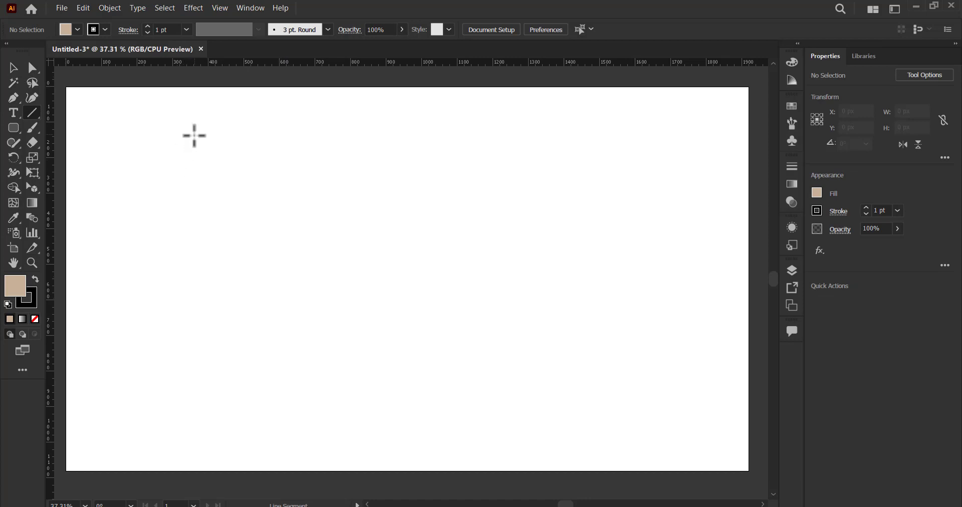
Draw a vertical line and repeat offset copies to make a row of evenly spaced lines
{"action": "left_click_drag", "start_coordinate": [193, 124], "coordinate": [192, 372]}
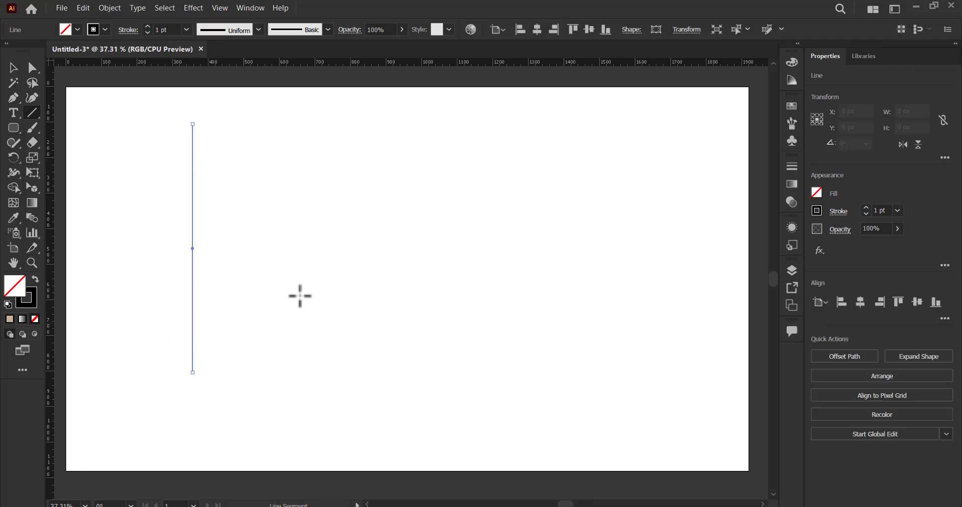
{"action": "key", "text": "v"}
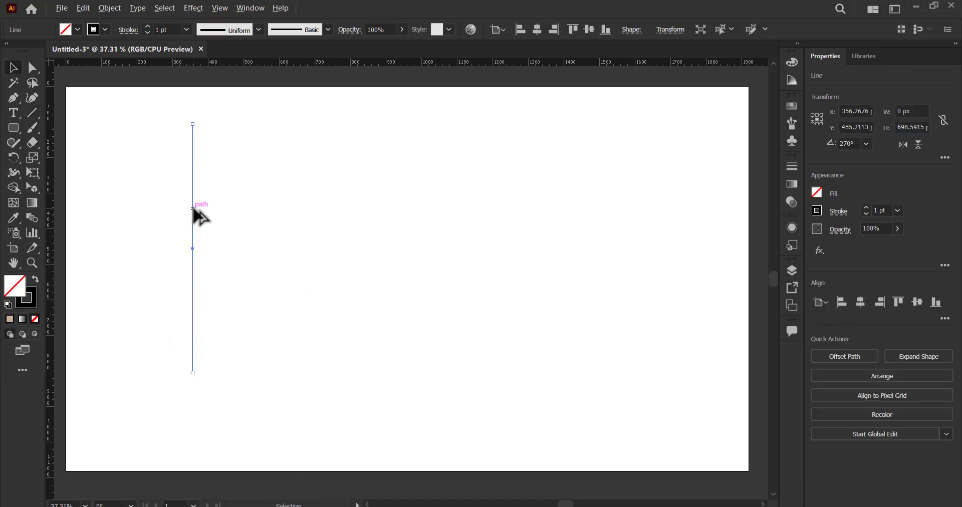
{"action": "left_click_drag", "start_coordinate": [192, 208], "coordinate": [219, 215]}
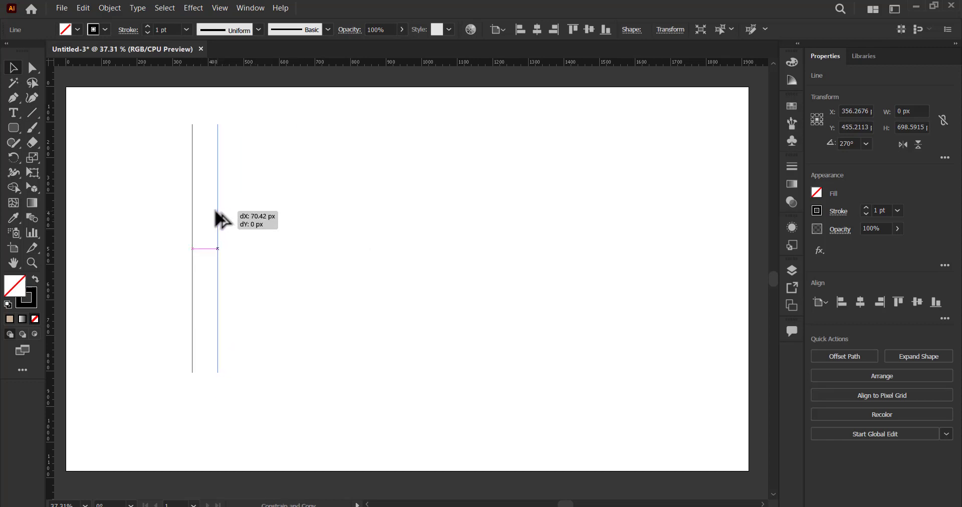
{"action": "left_click_drag", "start_coordinate": [219, 214], "coordinate": [219, 216]}
{"action": "key", "text": "ctrl+d"}
{"action": "key", "text": "ctrl+d"}
{"action": "key", "text": "ctrl+d"}
{"action": "key", "text": "ctrl+d"}
{"action": "key", "text": "ctrl+d"}
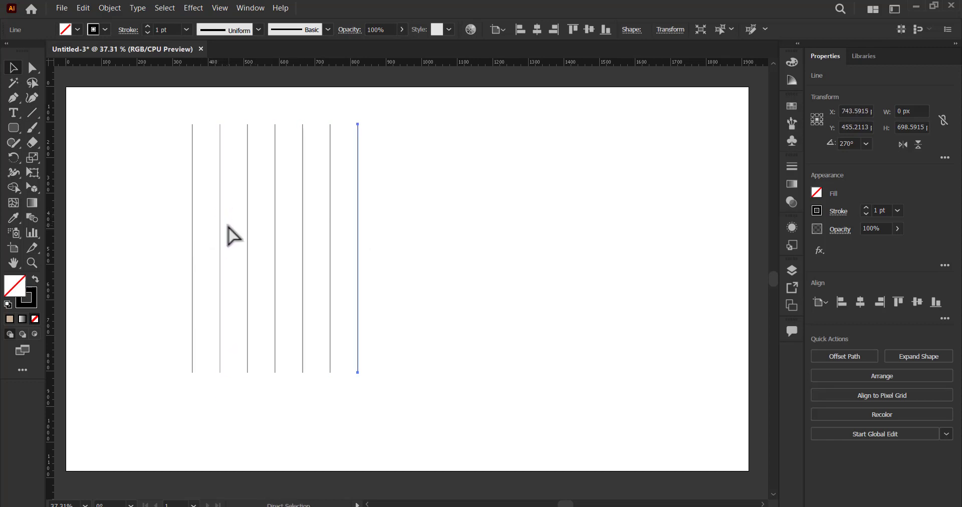
{"action": "key", "text": "ctrl+d"}
{"action": "key", "text": "ctrl+d"}
{"action": "key", "text": "ctrl+d"}
{"action": "key", "text": "ctrl+d"}
{"action": "key", "text": "ctrl+d"}
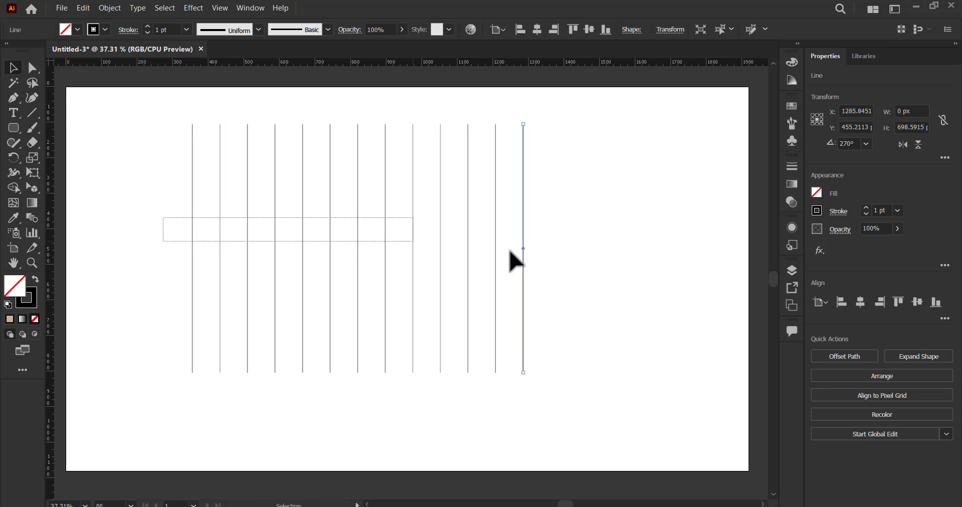
Group the thirteen vertical lines and centre the group horizontally and vertically on the artboard
{"action": "left_click_drag", "start_coordinate": [164, 221], "coordinate": [529, 248]}
{"action": "left_click", "coordinate": [845, 407]}
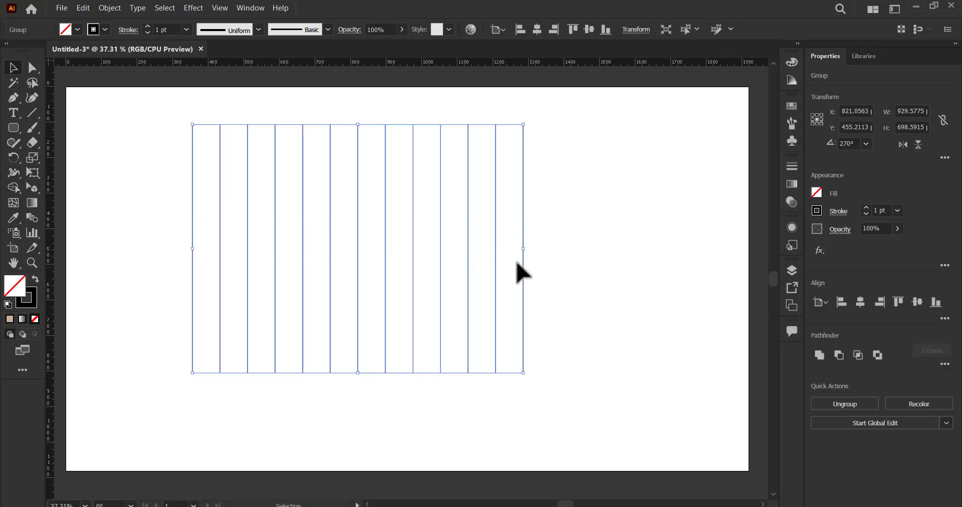
{"action": "left_click_drag", "start_coordinate": [523, 284], "coordinate": [556, 308]}
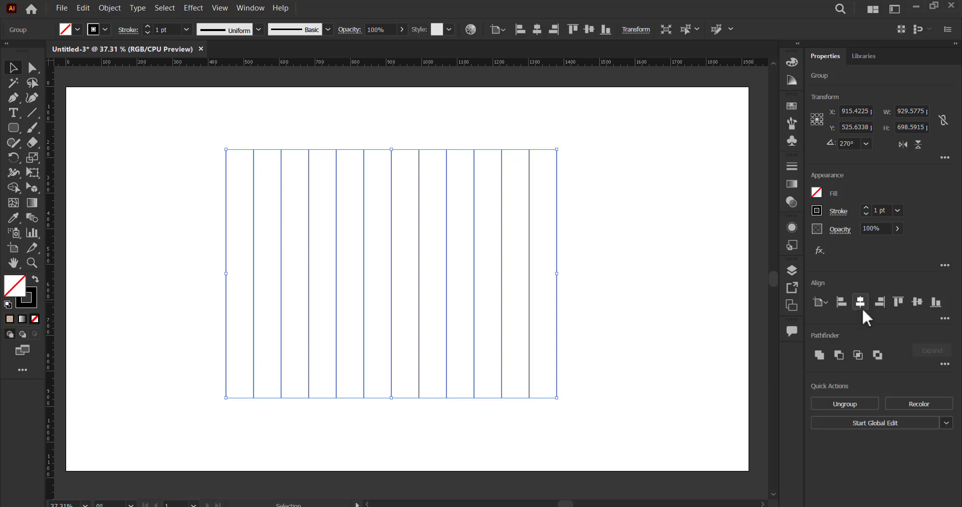
{"action": "left_click", "coordinate": [860, 303]}
{"action": "left_click", "coordinate": [917, 302]}
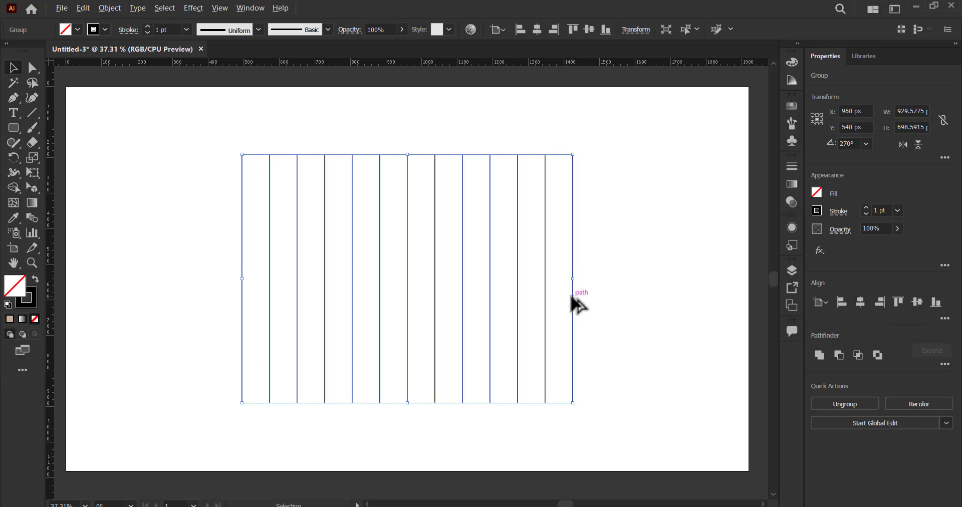
Duplicate the line group, rotate it to run horizontally, and stretch it wider
{"action": "left_click_drag", "start_coordinate": [573, 300], "coordinate": [558, 302]}
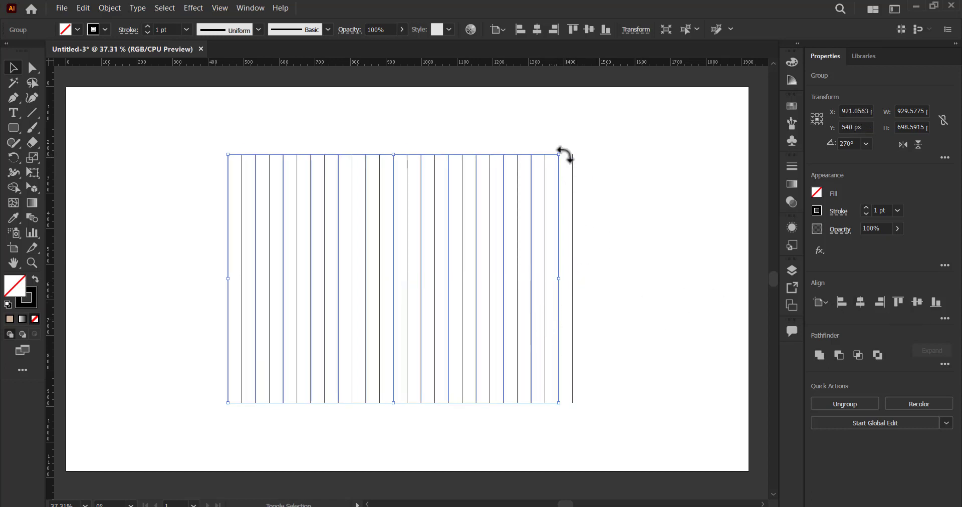
{"action": "left_click_drag", "start_coordinate": [565, 156], "coordinate": [526, 401]}
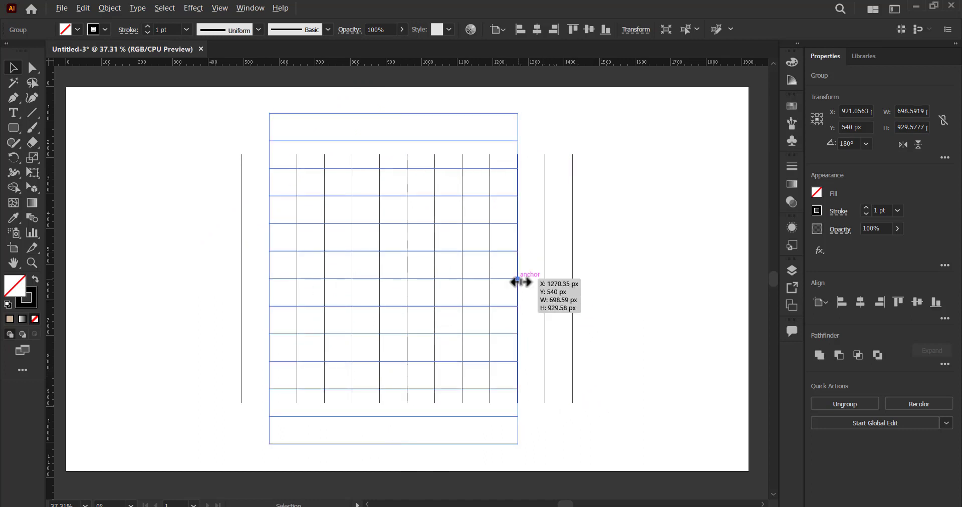
{"action": "left_click_drag", "start_coordinate": [521, 281], "coordinate": [600, 283]}
{"action": "left_click", "coordinate": [683, 335]}
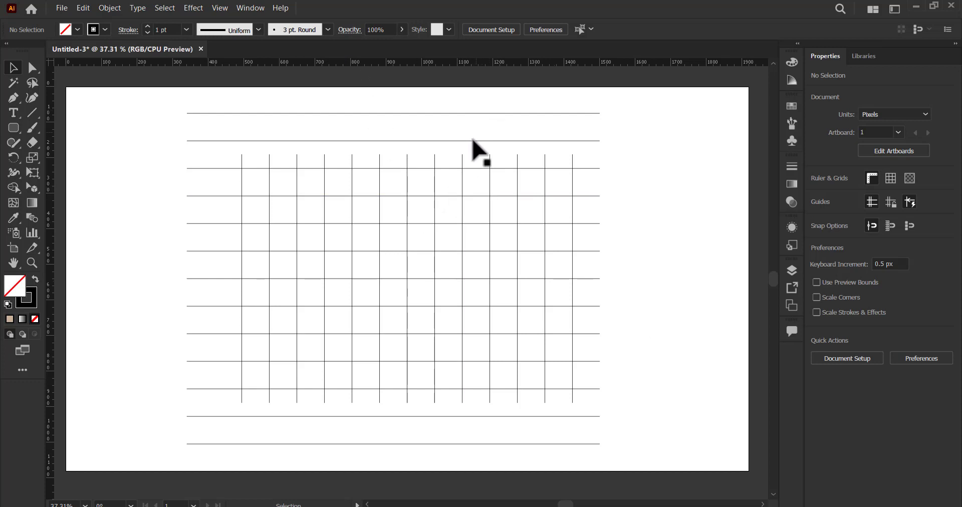
Select the whole line grid and convert it into guides with Ctrl+5
{"action": "left_click_drag", "start_coordinate": [552, 156], "coordinate": [183, 457]}
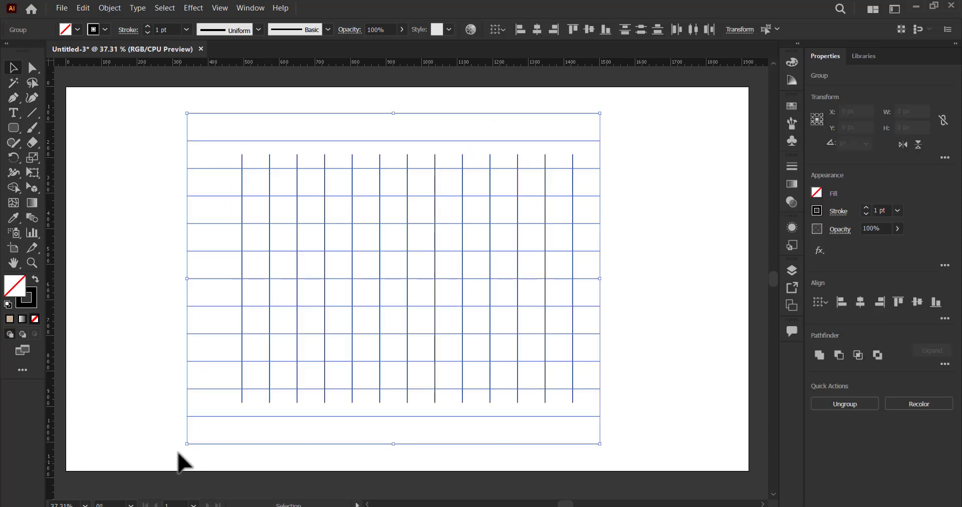
{"action": "left_click", "coordinate": [617, 256]}
{"action": "mouse_move", "coordinate": [659, 102]}
{"action": "left_mouse_down"}
{"action": "mouse_move", "coordinate": [311, 350]}
{"action": "mouse_move", "coordinate": [245, 489]}
{"action": "left_mouse_up"}
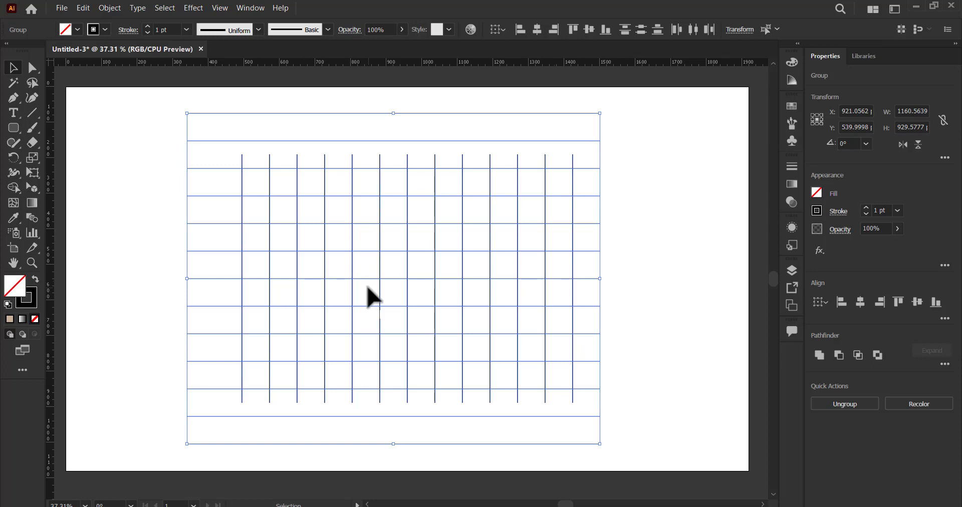
{"action": "key", "text": "a"}
{"action": "key", "text": "v"}
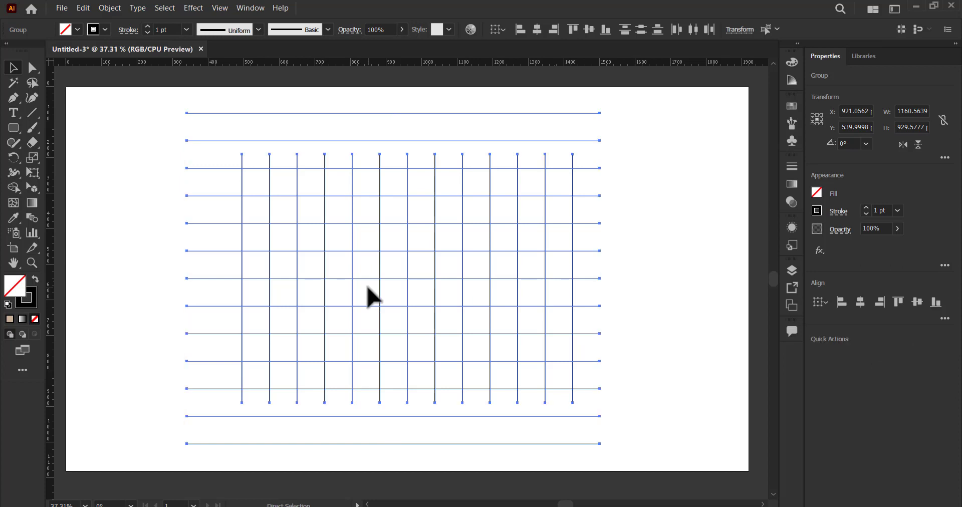
{"action": "left_click", "coordinate": [371, 296]}
{"action": "key", "text": "ctrl+5"}
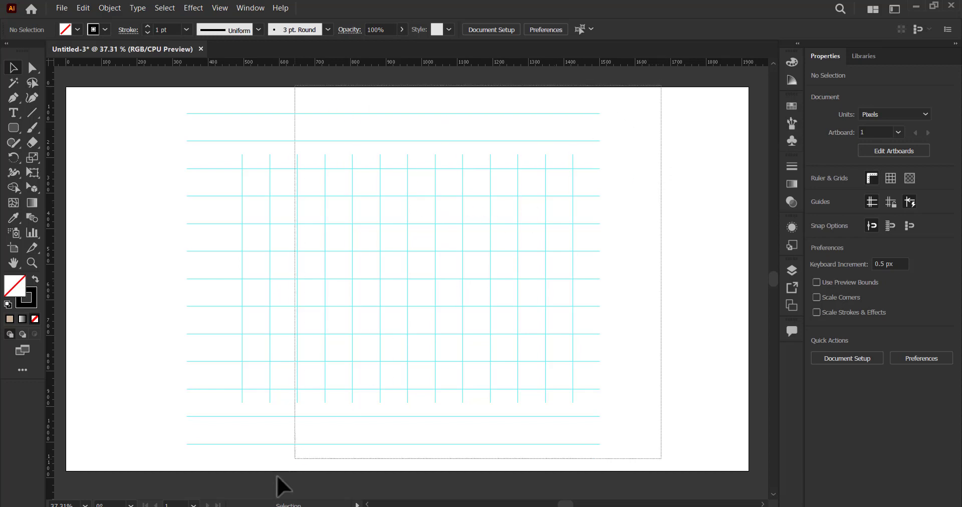
Select the guide grid and lock it via Object > Lock > Selection
{"action": "left_click_drag", "start_coordinate": [656, 85], "coordinate": [279, 484]}
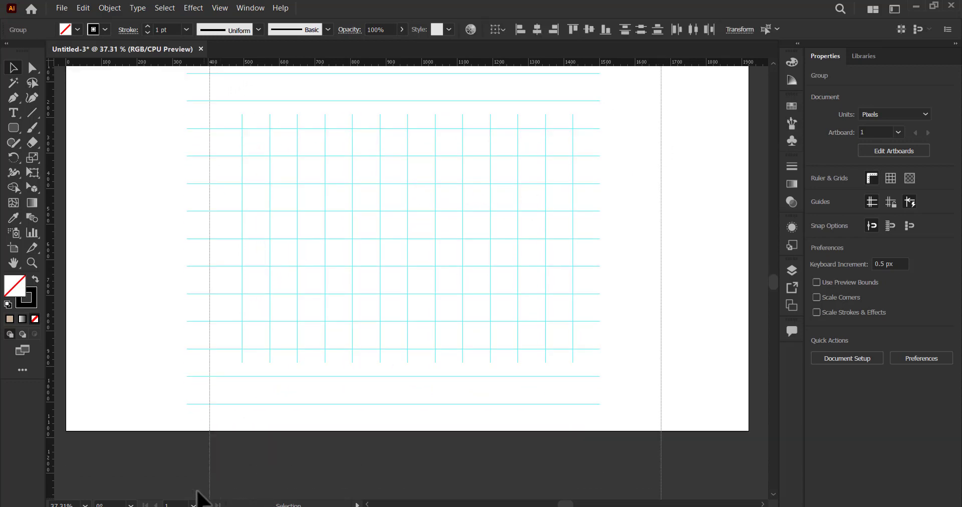
{"action": "left_click", "coordinate": [109, 8]}
{"action": "mouse_move", "coordinate": [125, 92]}
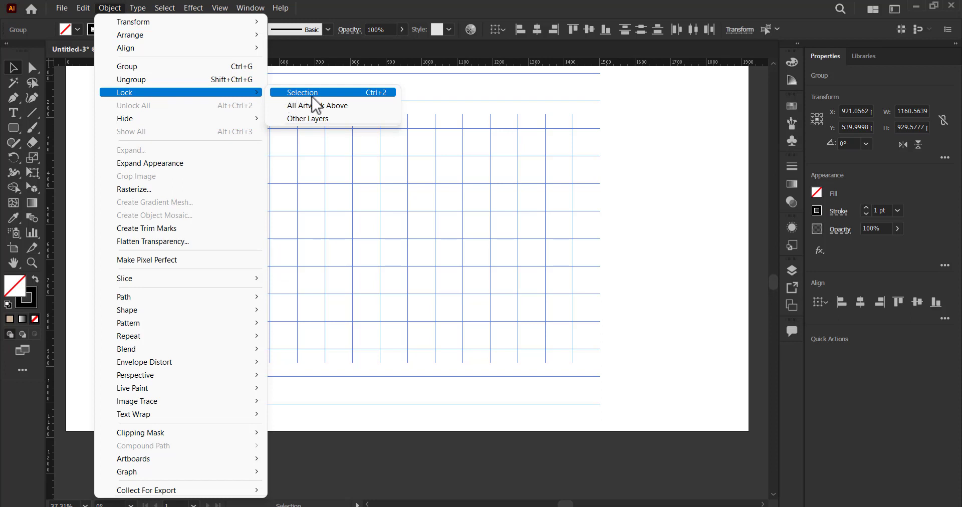
{"action": "left_click", "coordinate": [313, 95]}
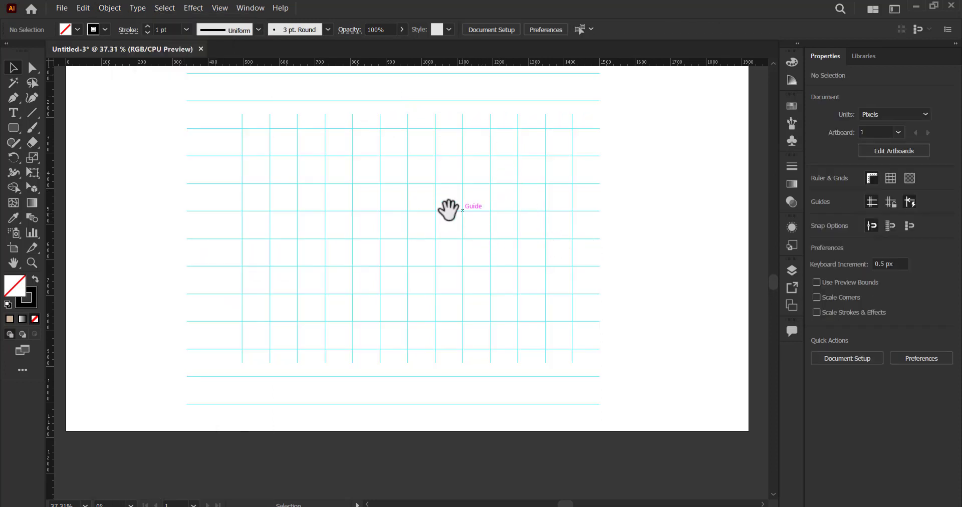
{"action": "left_click_drag", "start_coordinate": [448, 209], "coordinate": [454, 221]}
{"action": "key", "text": "p"}
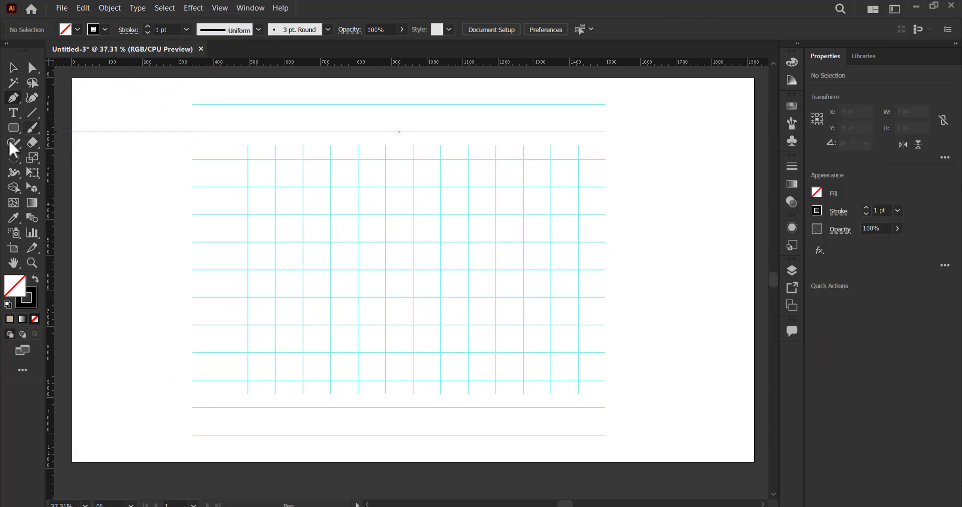
Pen a four-anchor zigzag path snapping to the grid intersections
{"action": "left_click", "coordinate": [440, 187]}
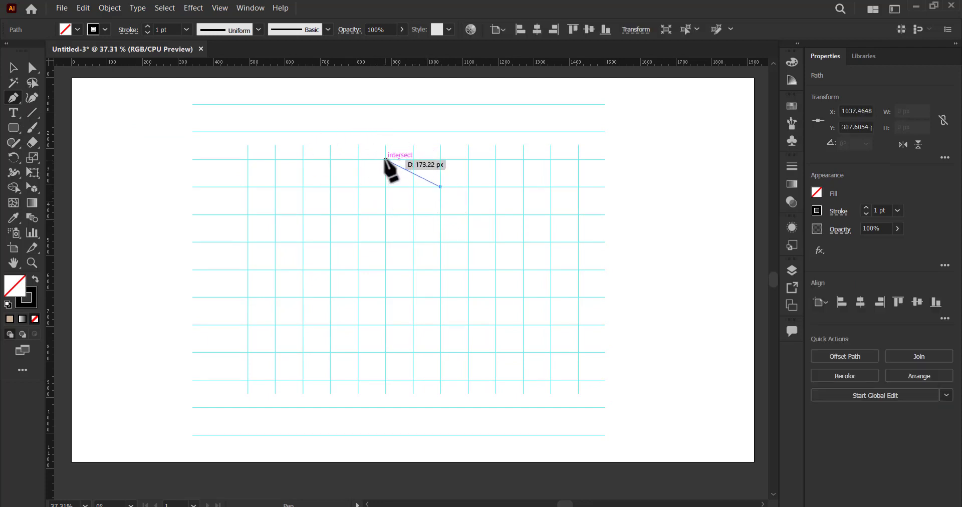
{"action": "left_click", "coordinate": [384, 159]}
{"action": "left_click", "coordinate": [330, 215]}
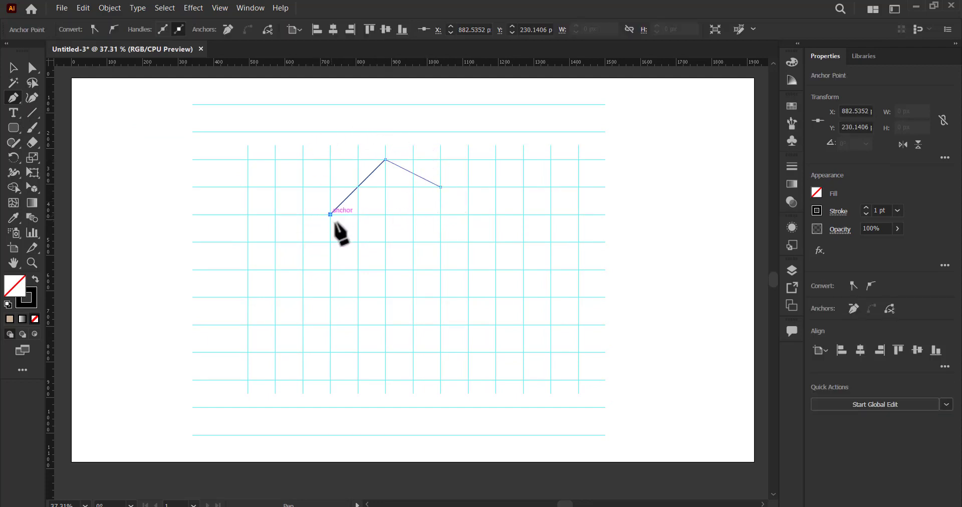
{"action": "left_click", "coordinate": [439, 269]}
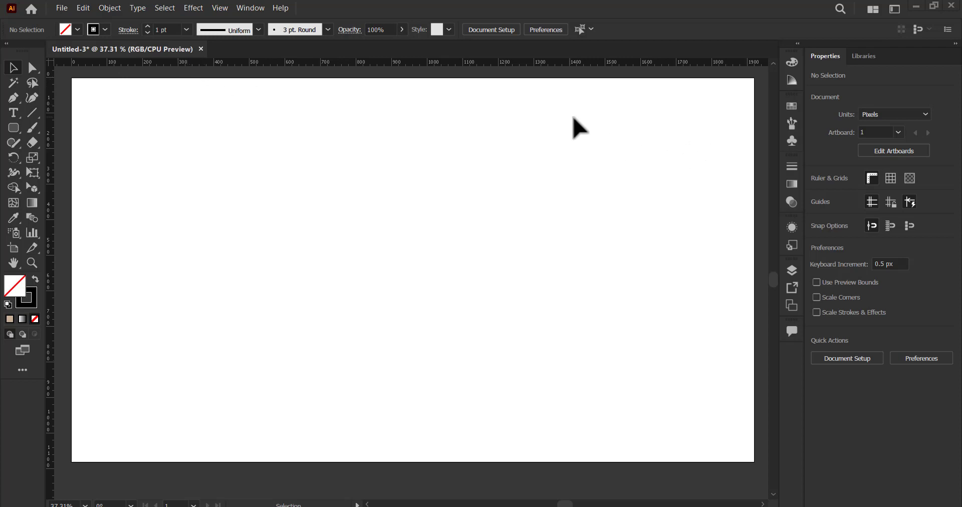
Draw a magenta circle with no stroke on the left of the artboard
{"action": "left_click", "coordinate": [788, 107]}
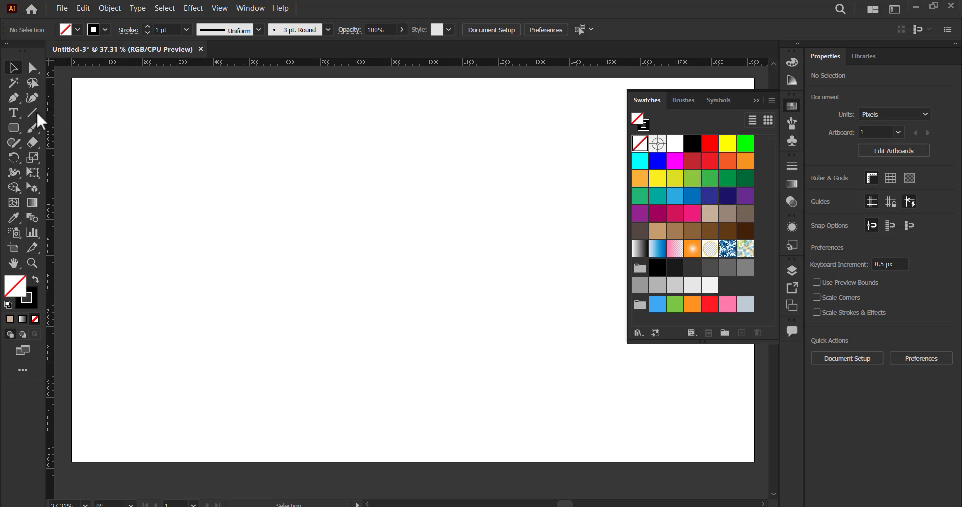
{"action": "left_click", "coordinate": [13, 127]}
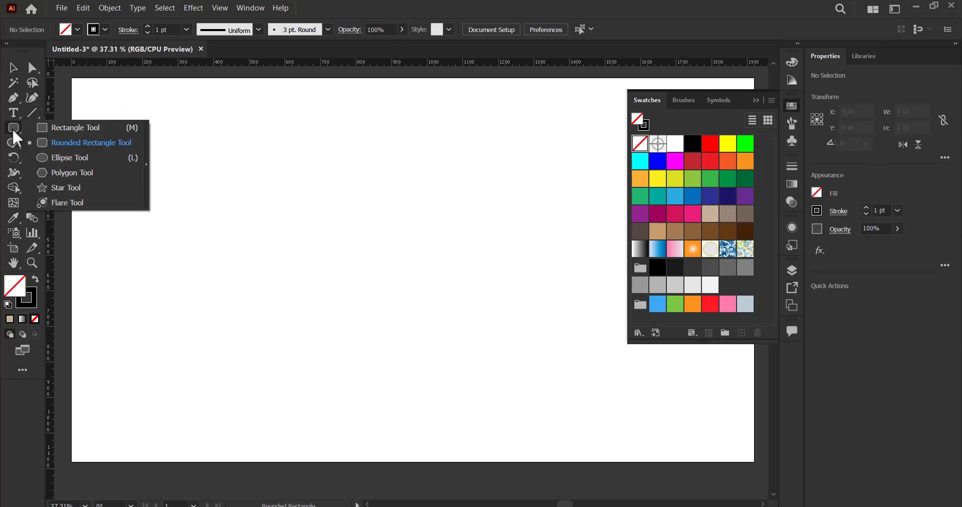
{"action": "left_click", "coordinate": [64, 156]}
{"action": "left_click_drag", "start_coordinate": [138, 158], "coordinate": [242, 259]}
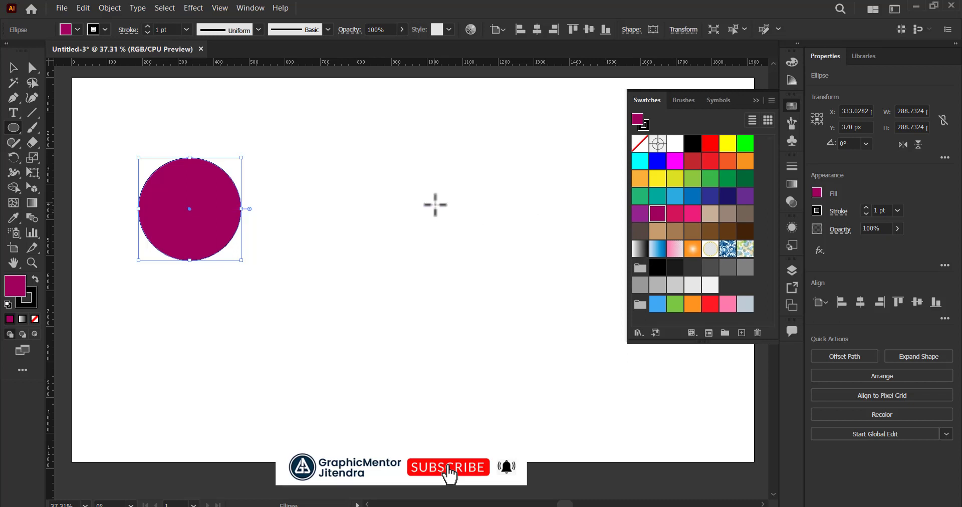
{"action": "key", "text": "v"}
{"action": "left_click_drag", "start_coordinate": [207, 219], "coordinate": [235, 209]}
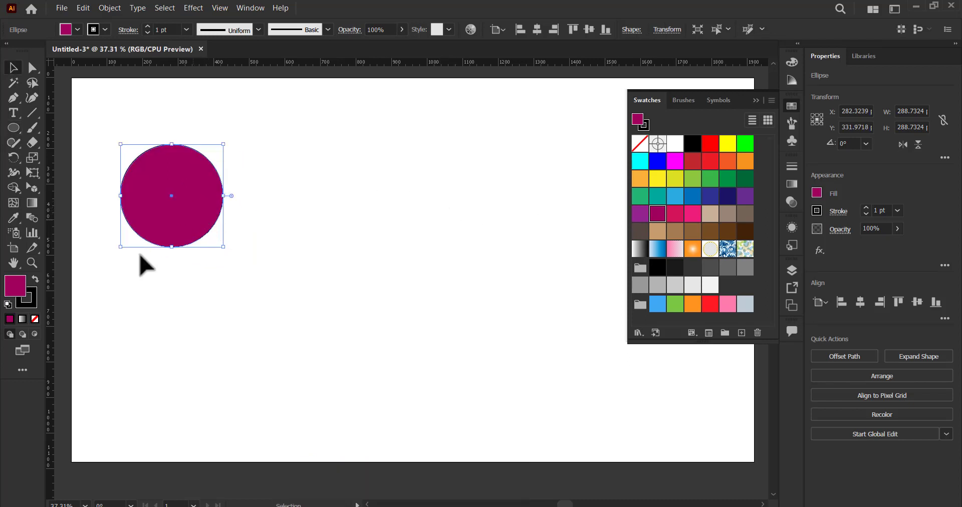
{"action": "left_click", "coordinate": [35, 319]}
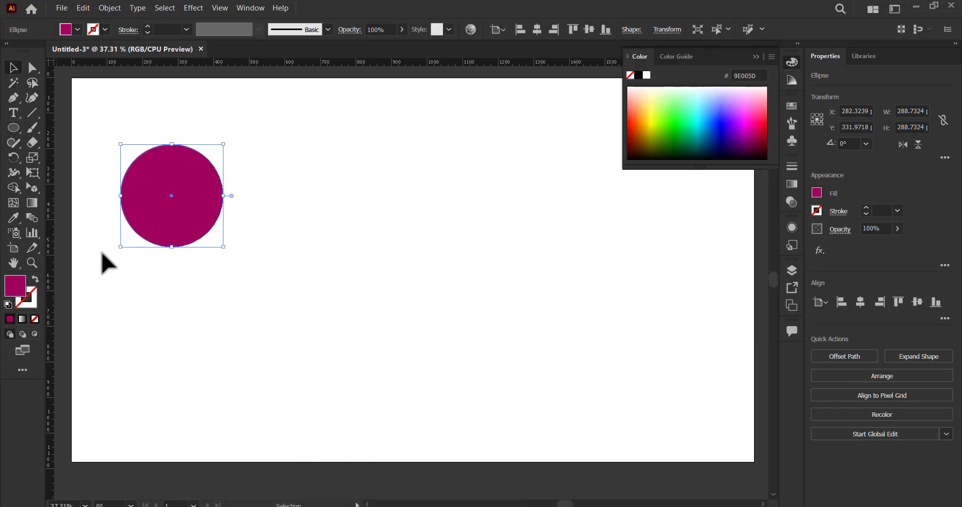
Copy the circle to the right, fill it pink FF00A4, and move both circles lower
{"action": "left_click_drag", "start_coordinate": [186, 214], "coordinate": [547, 206]}
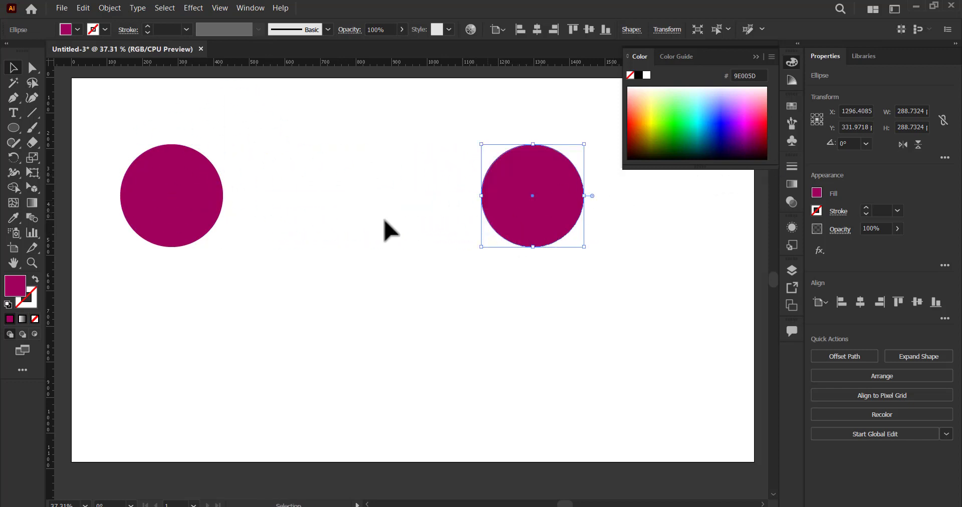
{"action": "double_click", "coordinate": [15, 286]}
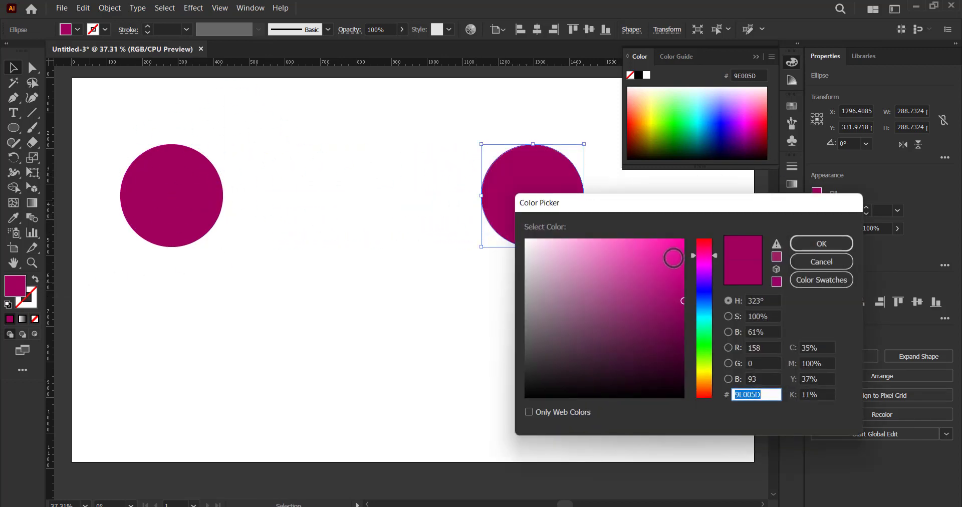
{"action": "left_click_drag", "start_coordinate": [682, 301], "coordinate": [685, 239]}
{"action": "left_click", "coordinate": [801, 245]}
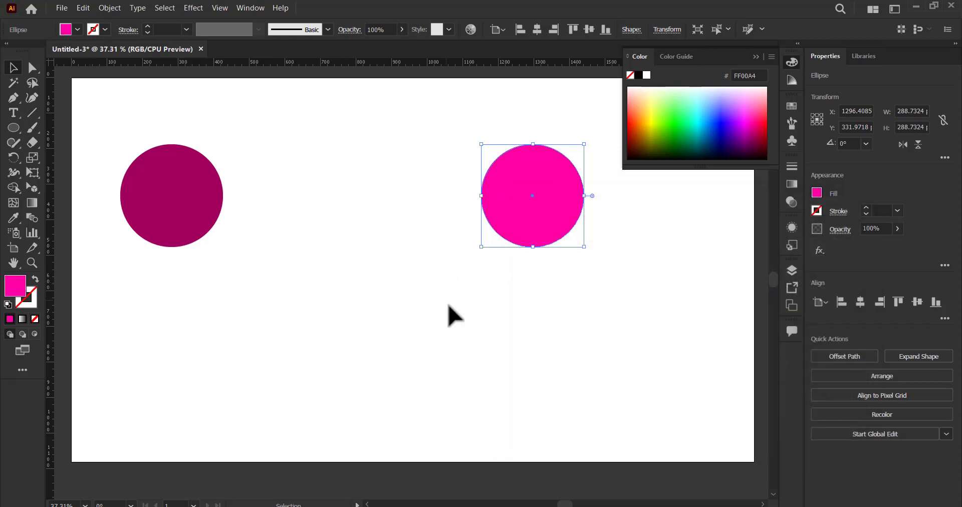
{"action": "left_click", "coordinate": [455, 314]}
{"action": "mouse_move", "coordinate": [197, 116]}
{"action": "left_mouse_down"}
{"action": "mouse_move", "coordinate": [525, 226]}
{"action": "mouse_move", "coordinate": [576, 336]}
{"action": "left_mouse_up"}
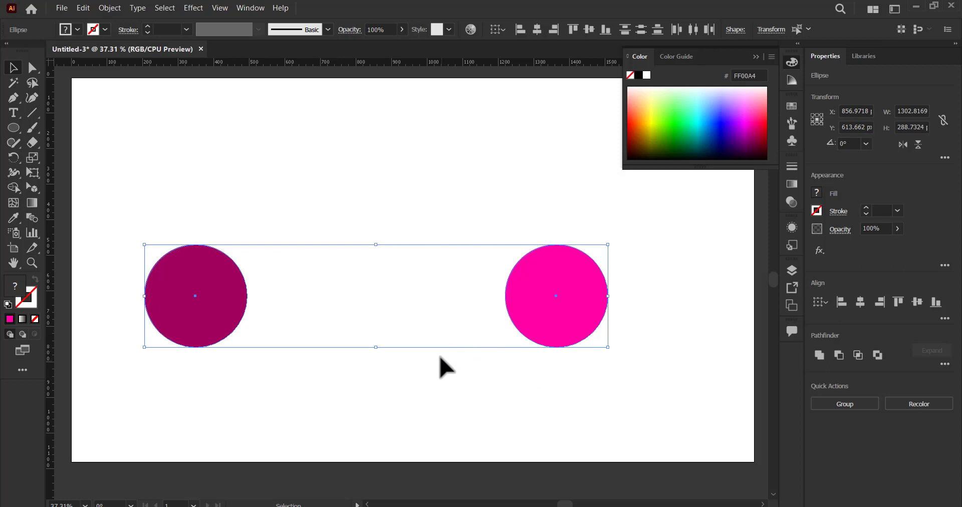
Blend the magenta circle into the pink one with Specified Steps set to 5
{"action": "left_click", "coordinate": [755, 56]}
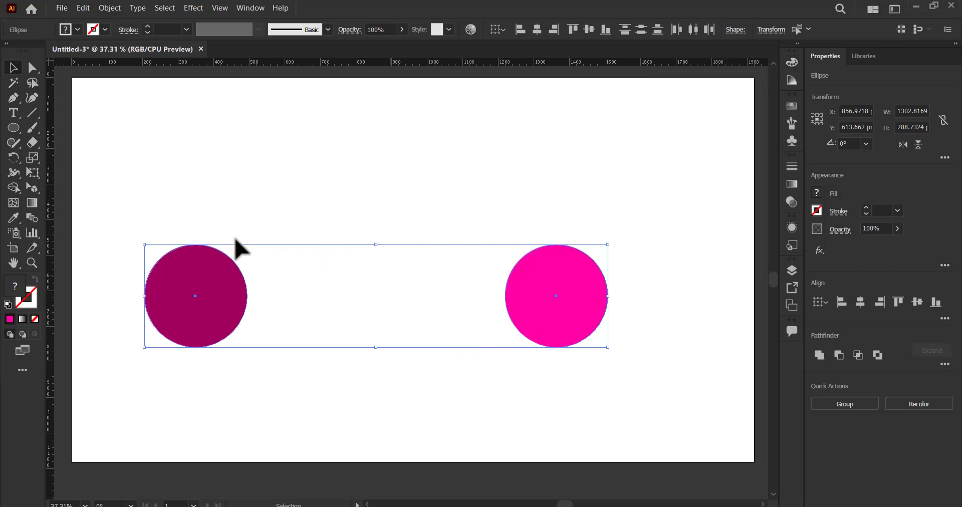
{"action": "left_click", "coordinate": [33, 217]}
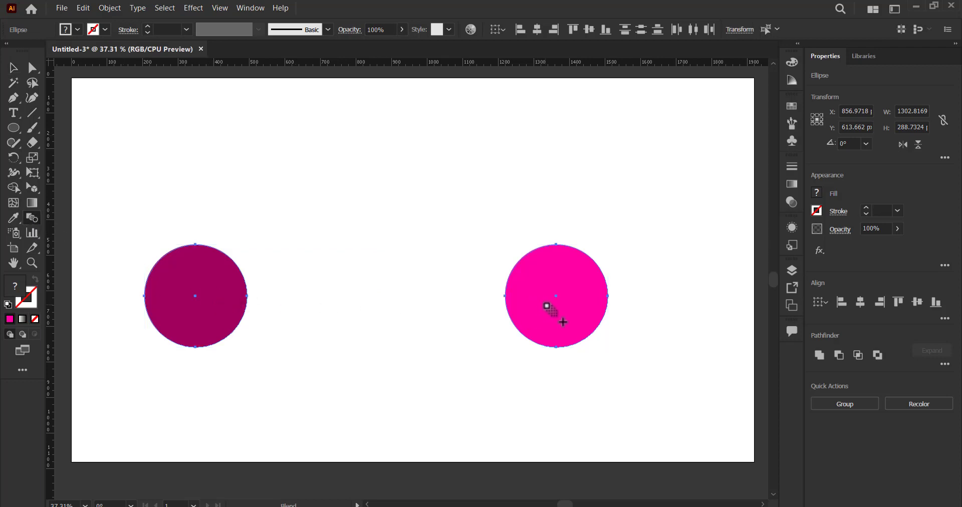
{"action": "left_click", "coordinate": [547, 306]}
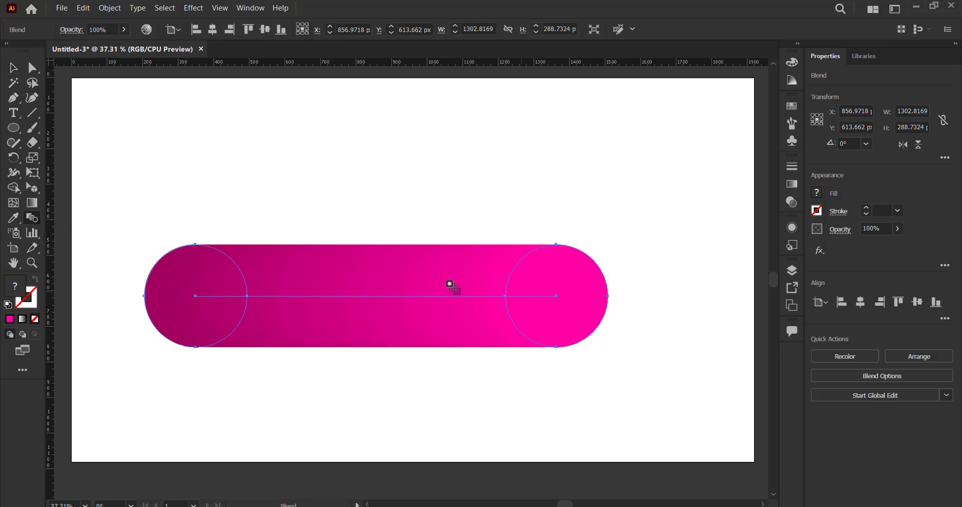
{"action": "double_click", "coordinate": [32, 219]}
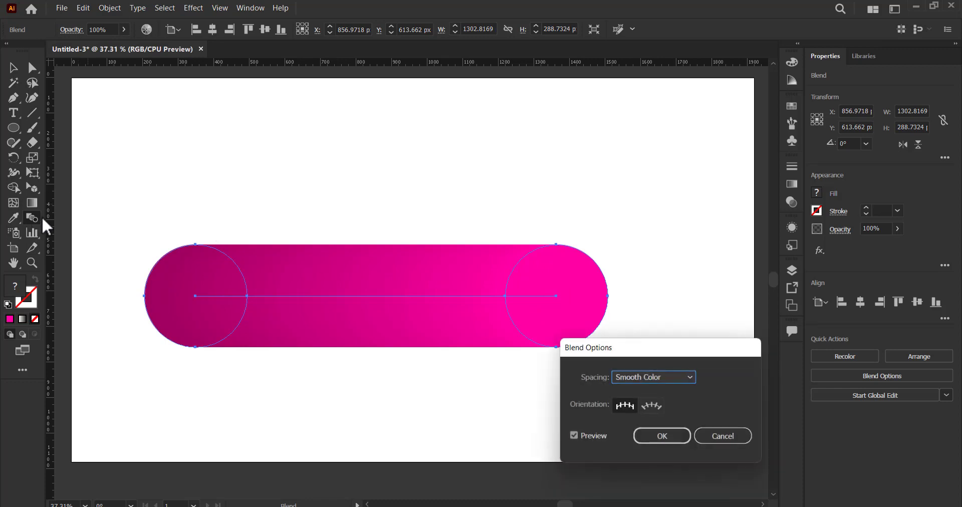
{"action": "left_click", "coordinate": [659, 386]}
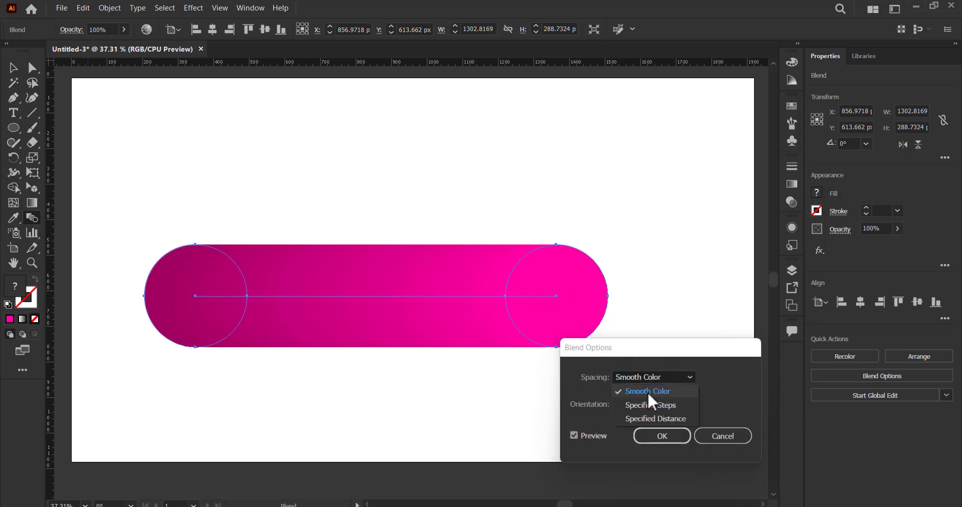
{"action": "left_click", "coordinate": [662, 406]}
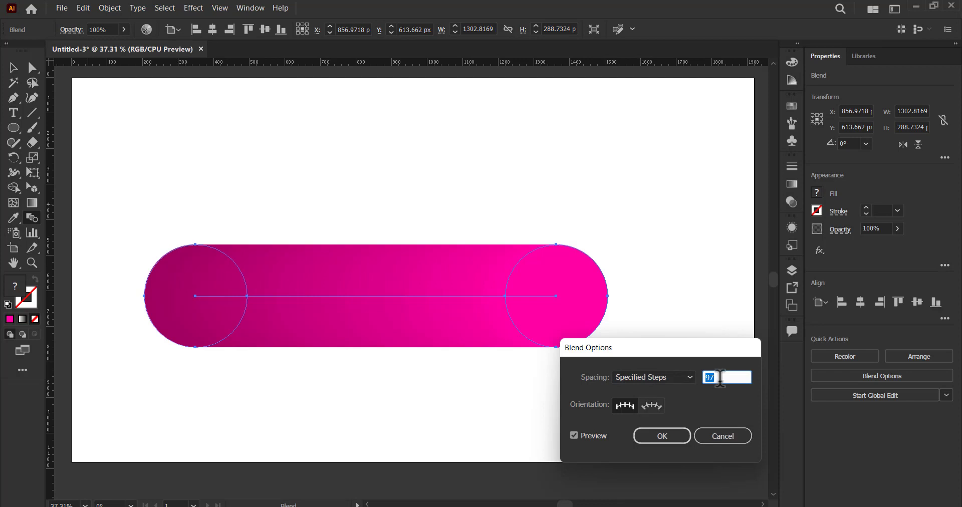
{"action": "left_click", "coordinate": [661, 437]}
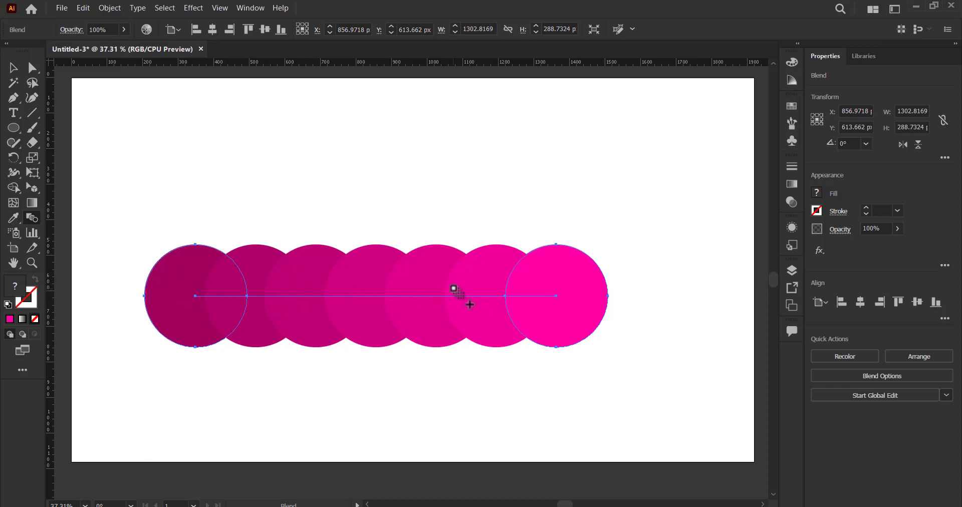
Recolour the blend's last circle to the lighter pink F95DC9
{"action": "left_click", "coordinate": [13, 70]}
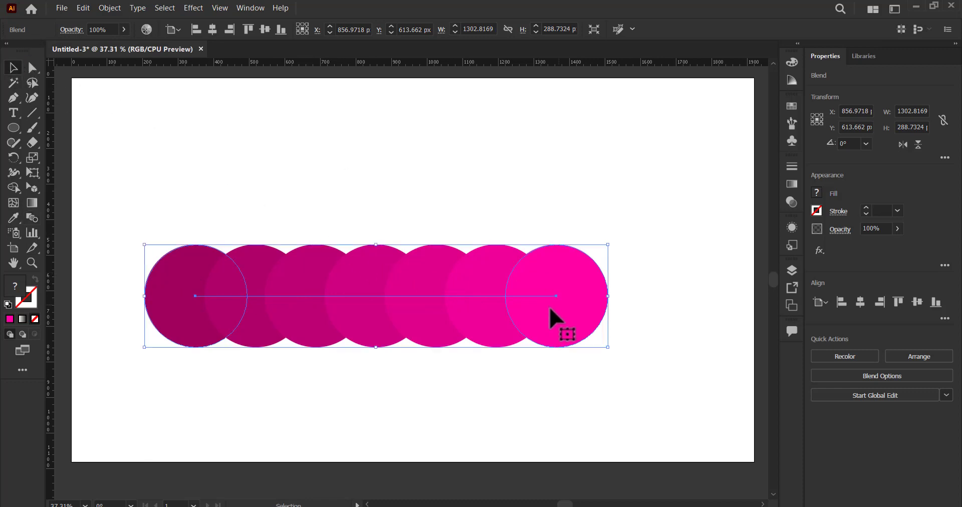
{"action": "double_click", "coordinate": [571, 301]}
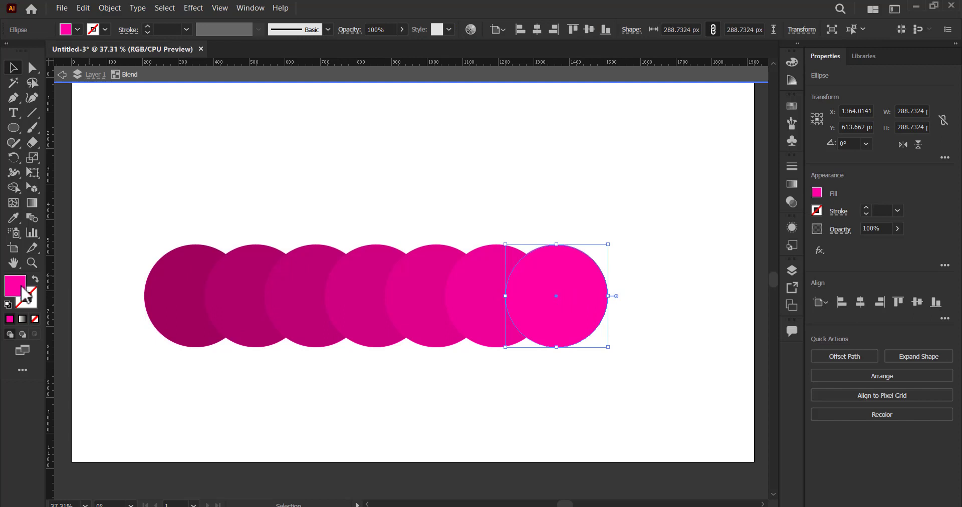
{"action": "double_click", "coordinate": [15, 287]}
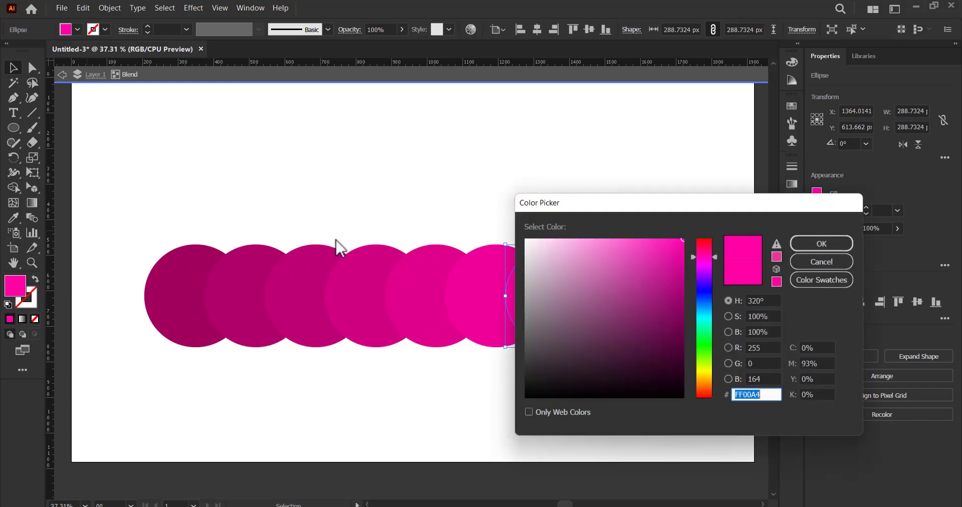
{"action": "left_click_drag", "start_coordinate": [668, 241], "coordinate": [624, 242]}
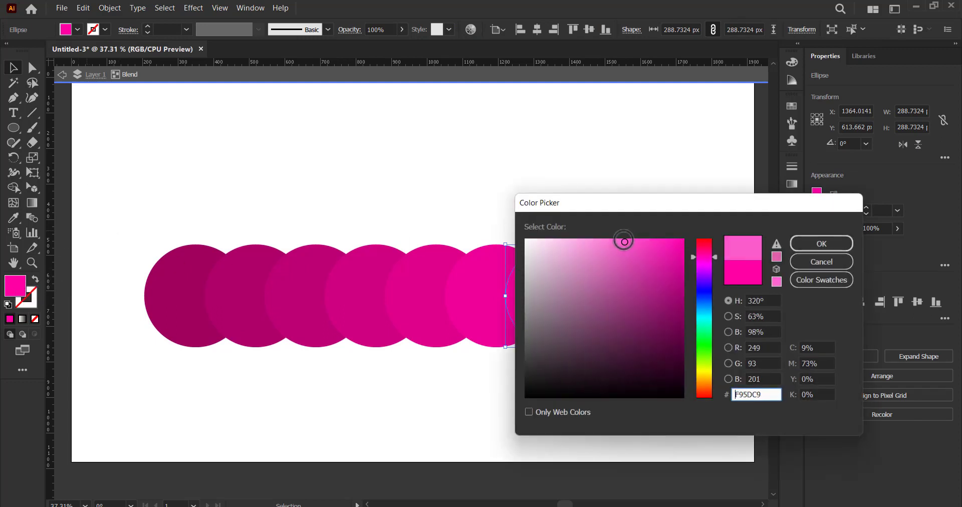
{"action": "left_click", "coordinate": [821, 243]}
{"action": "left_click", "coordinate": [652, 361]}
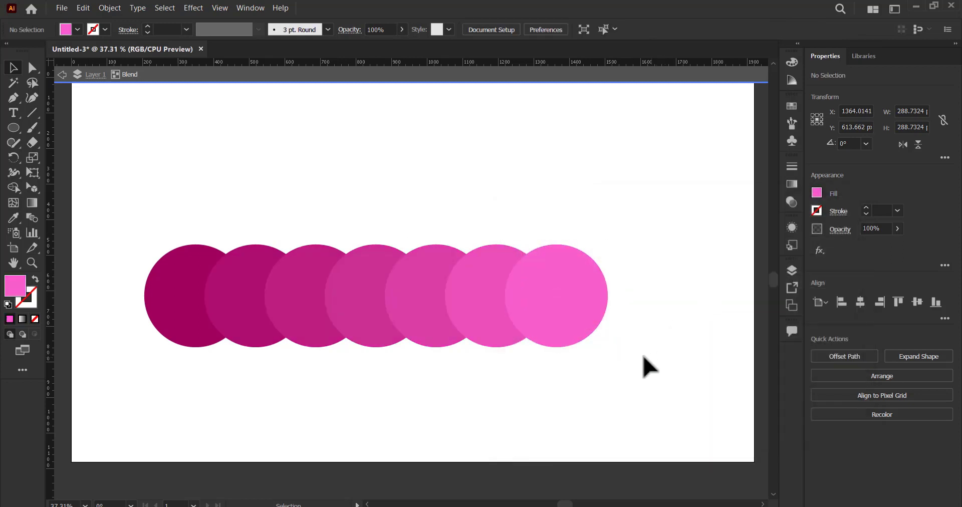
Darken the fill of the blend's first circle to a deep plum
{"action": "left_click", "coordinate": [178, 314]}
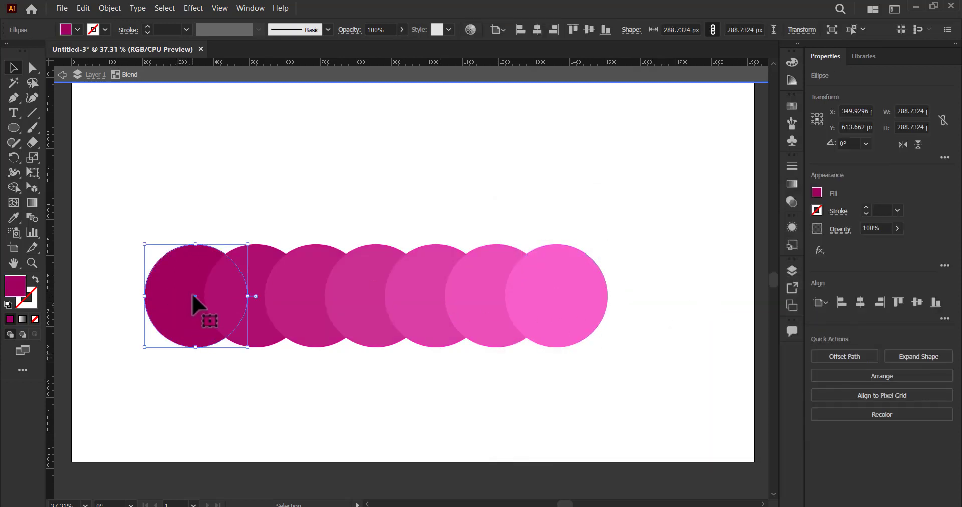
{"action": "left_click", "coordinate": [62, 75]}
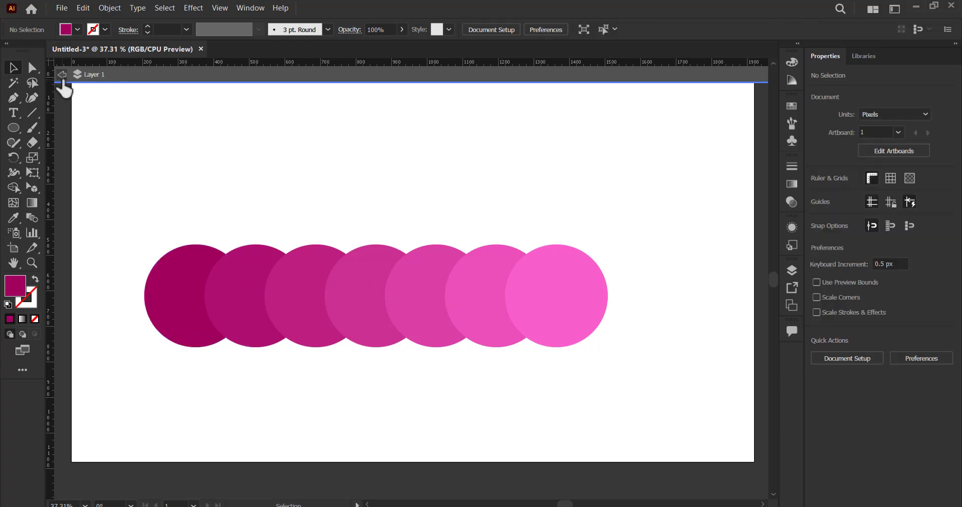
{"action": "double_click", "coordinate": [170, 301]}
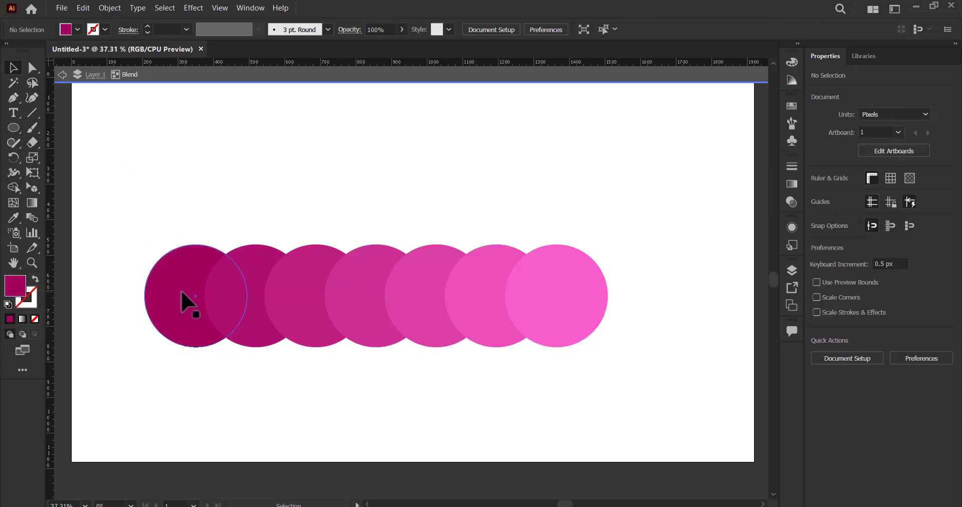
{"action": "left_click", "coordinate": [189, 300]}
{"action": "double_click", "coordinate": [21, 290]}
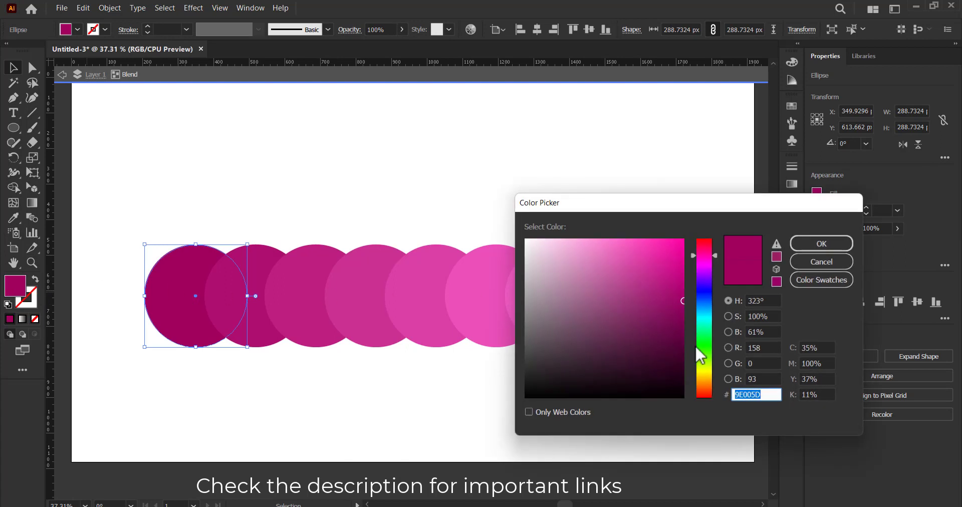
{"action": "left_click_drag", "start_coordinate": [682, 301], "coordinate": [680, 330]}
{"action": "left_click", "coordinate": [821, 243]}
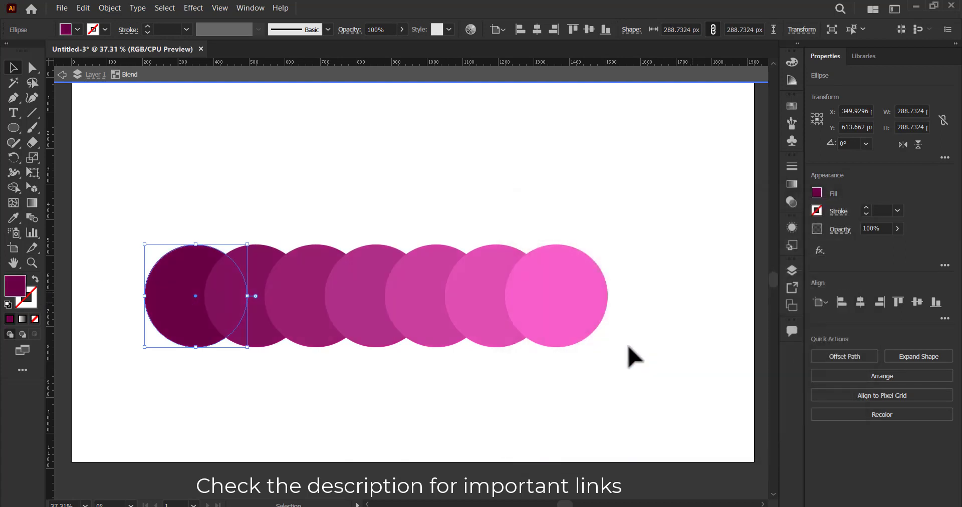
{"action": "left_click", "coordinate": [576, 406]}
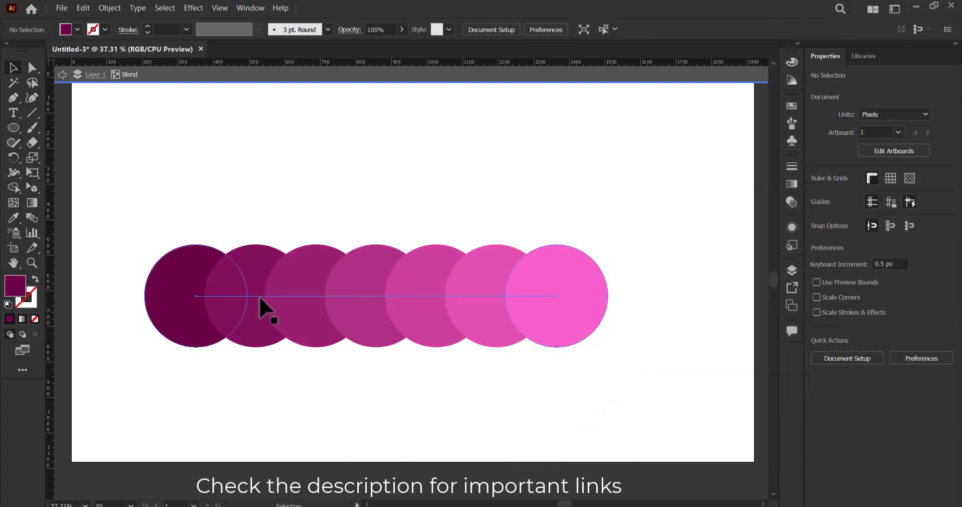
Raise the blend, drag its first circle farther left to widen it, then nudge it right
{"action": "left_click", "coordinate": [63, 75]}
{"action": "left_click", "coordinate": [199, 281]}
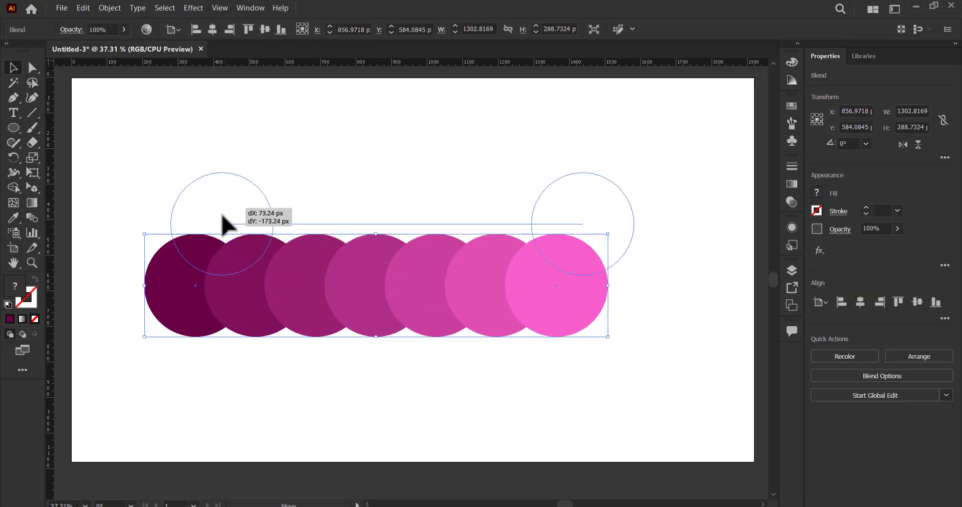
{"action": "left_click_drag", "start_coordinate": [199, 280], "coordinate": [221, 230]}
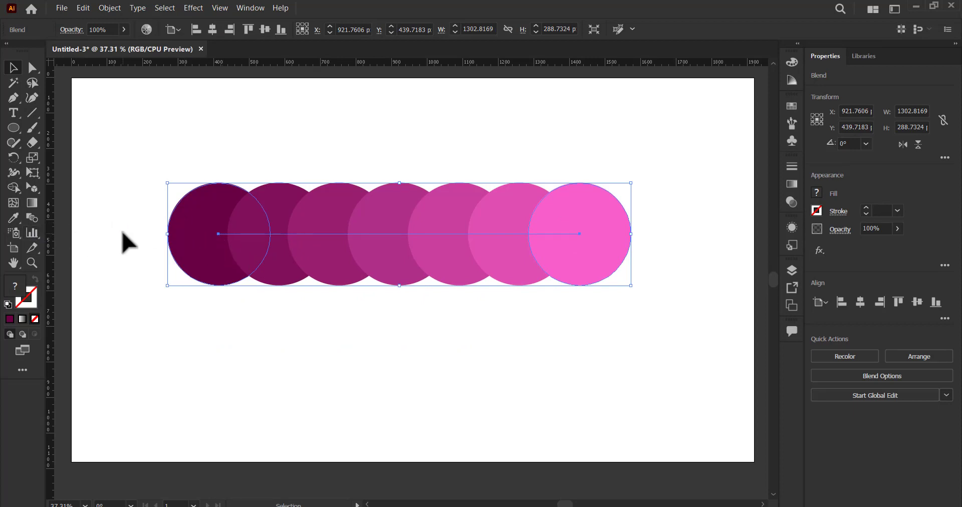
{"action": "double_click", "coordinate": [200, 227]}
{"action": "left_click_drag", "start_coordinate": [199, 229], "coordinate": [139, 232]}
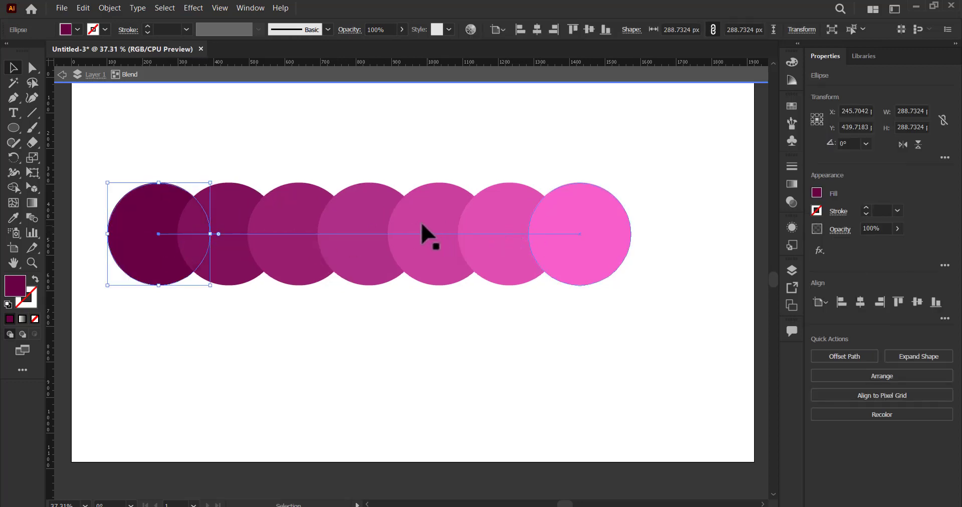
{"action": "left_click", "coordinate": [90, 118]}
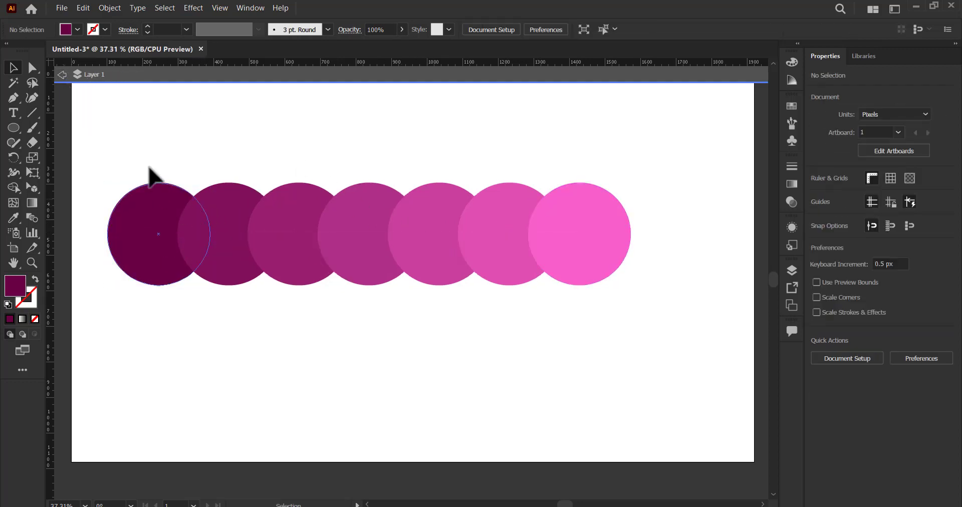
{"action": "left_click", "coordinate": [62, 74]}
{"action": "left_click_drag", "start_coordinate": [162, 235], "coordinate": [184, 238]}
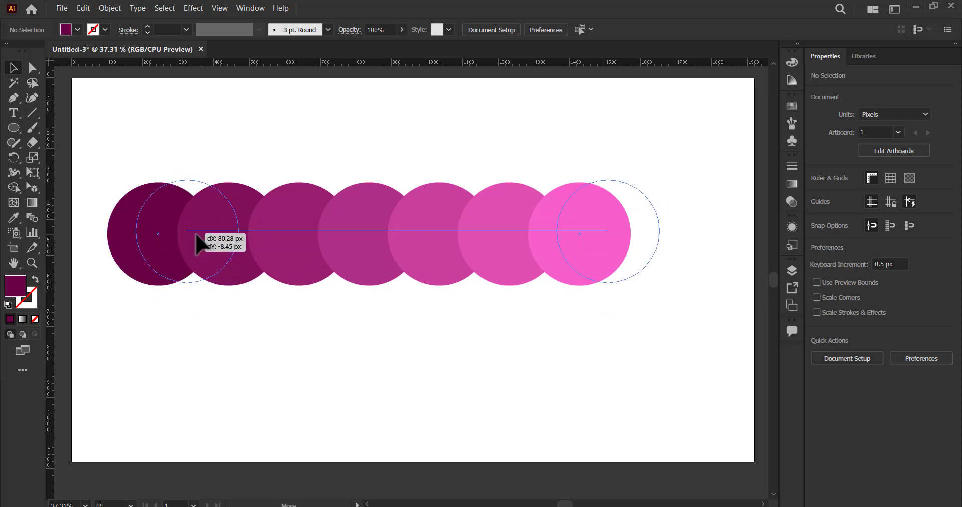
Expand the blend with Object > Expand and ungroup the resulting seven circles
{"action": "left_click", "coordinate": [110, 8]}
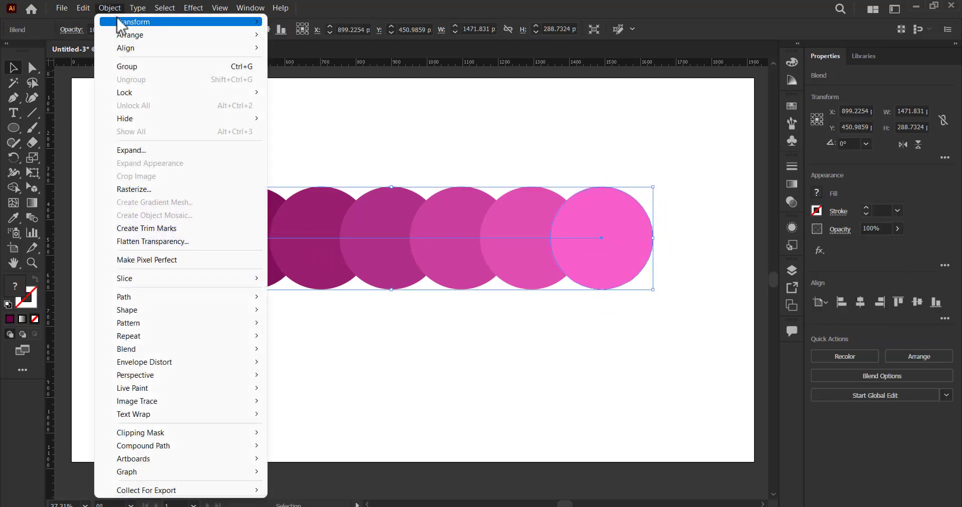
{"action": "left_click", "coordinate": [170, 150]}
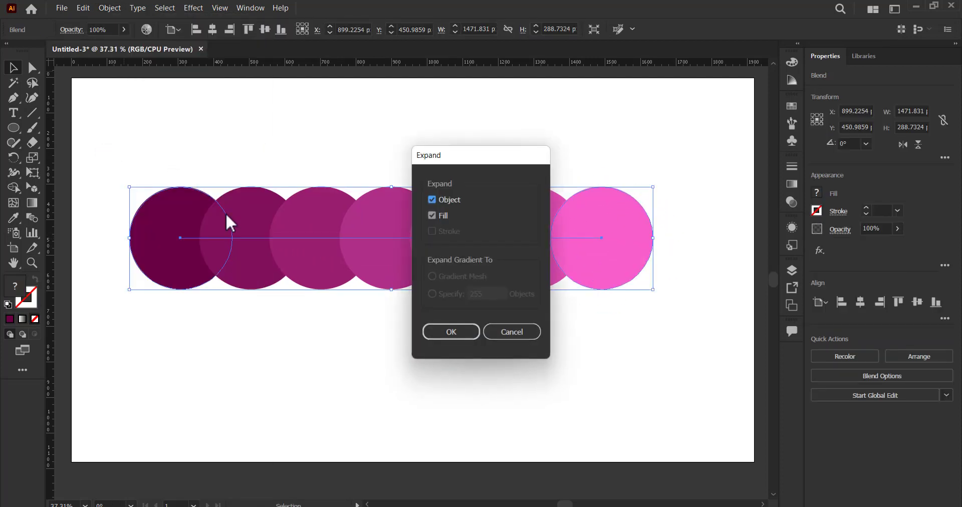
{"action": "left_click", "coordinate": [450, 332]}
{"action": "left_click", "coordinate": [230, 312]}
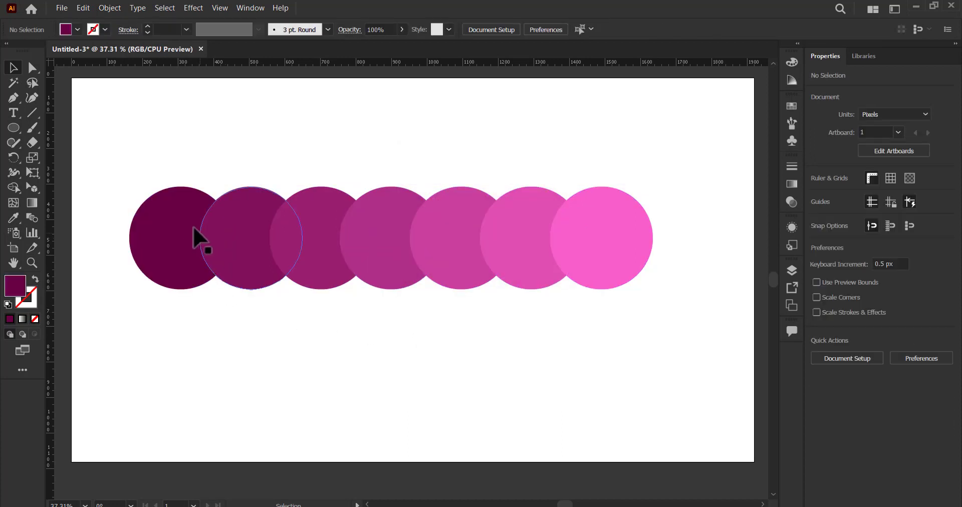
{"action": "left_click", "coordinate": [566, 246]}
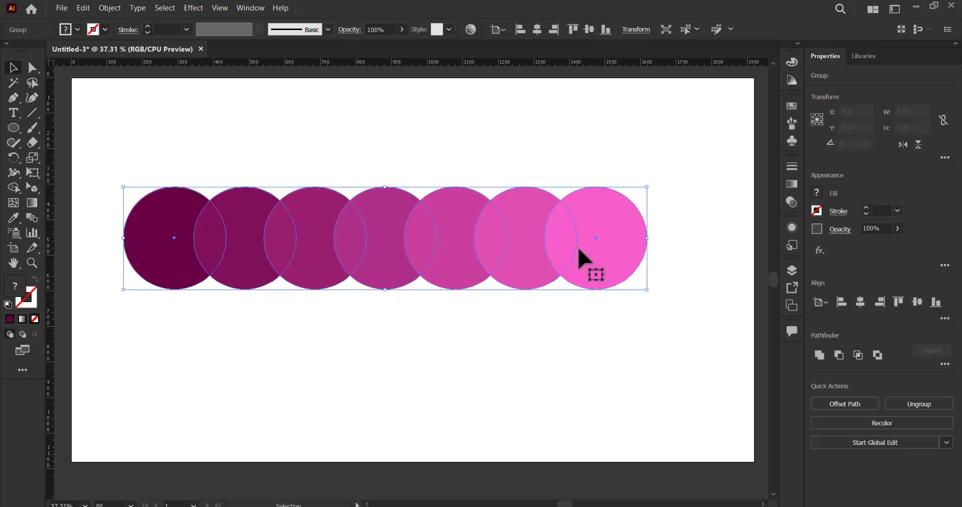
{"action": "left_click", "coordinate": [903, 404]}
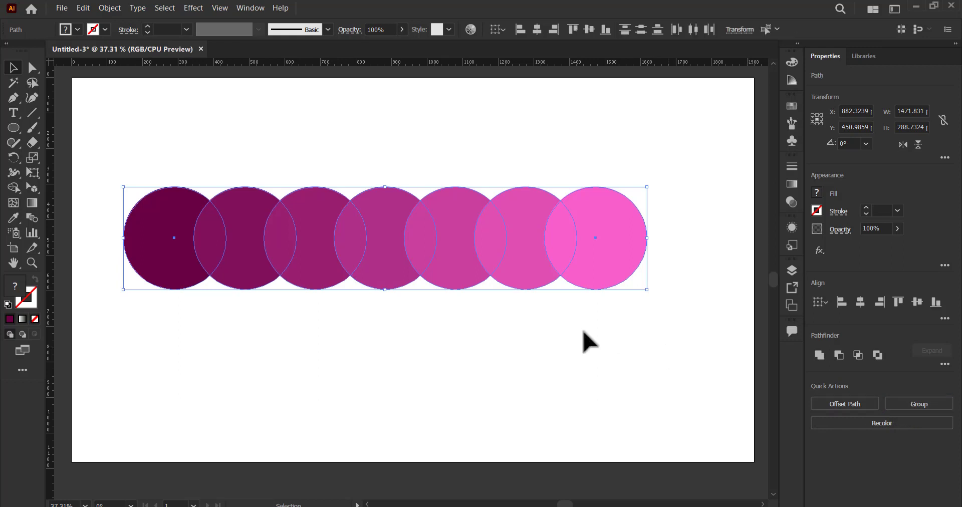
{"action": "left_click", "coordinate": [581, 333]}
Distribute the seven circles evenly by horizontal centre, then pull the lightest pink circle farther right
{"action": "left_click_drag", "start_coordinate": [575, 262], "coordinate": [629, 279]}
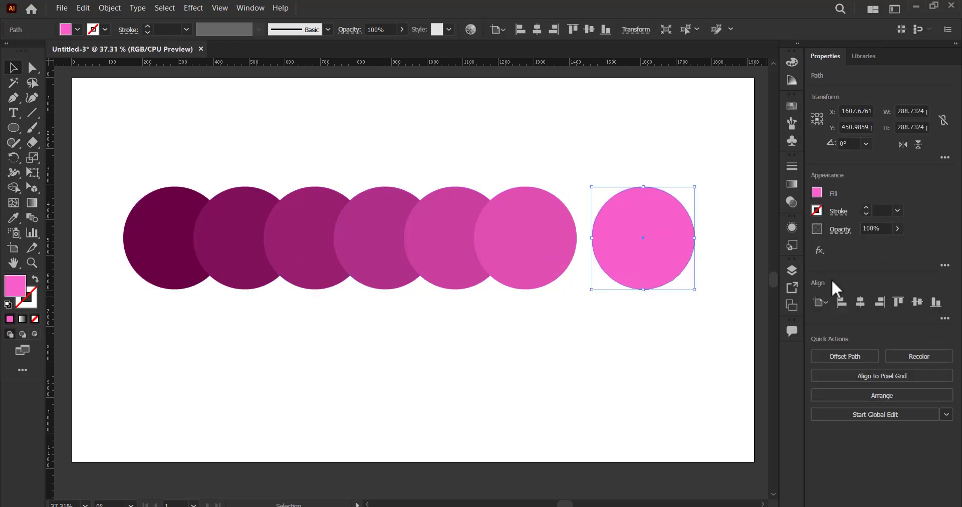
{"action": "left_click", "coordinate": [945, 319]}
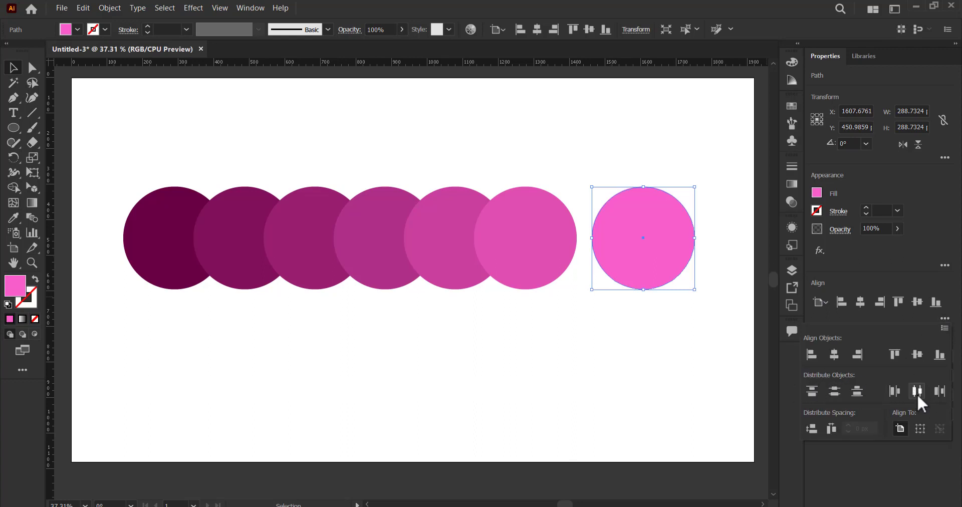
{"action": "left_click_drag", "start_coordinate": [135, 172], "coordinate": [699, 311]}
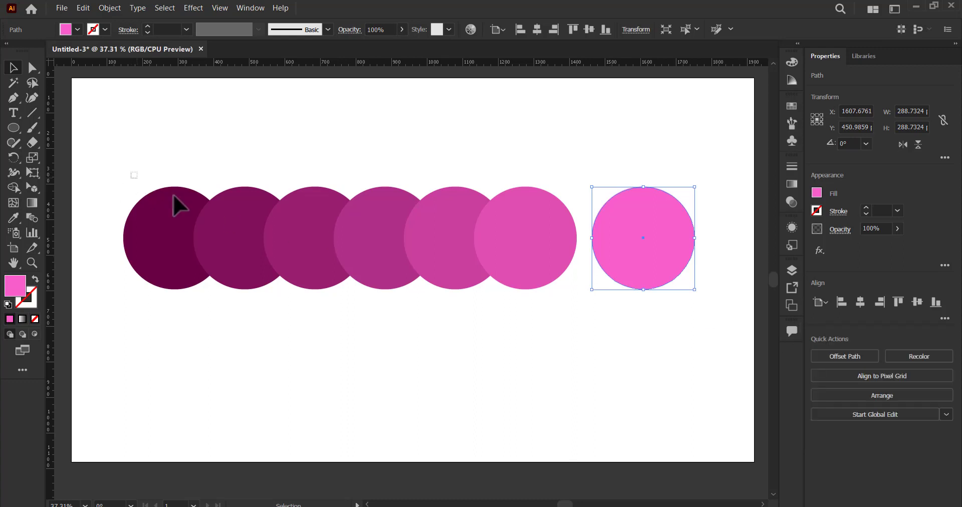
{"action": "left_click", "coordinate": [944, 319]}
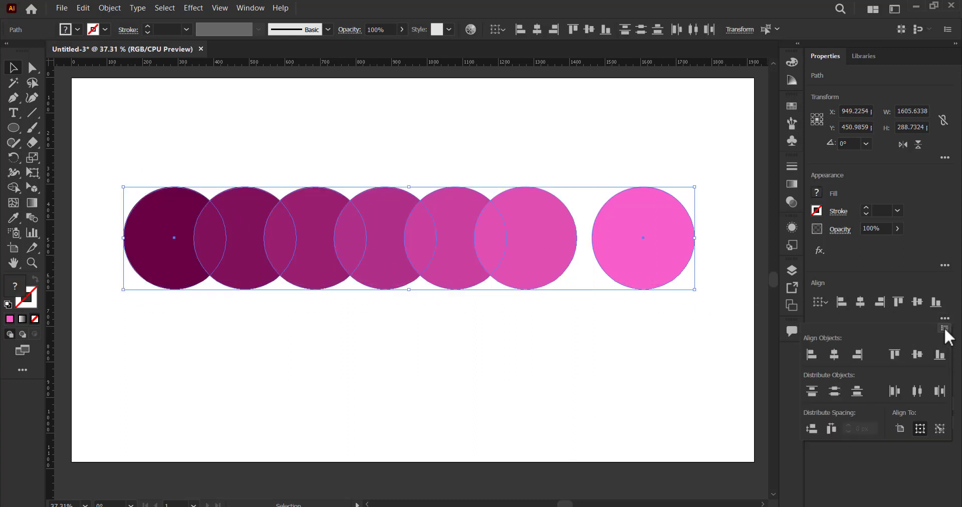
{"action": "left_click", "coordinate": [917, 392]}
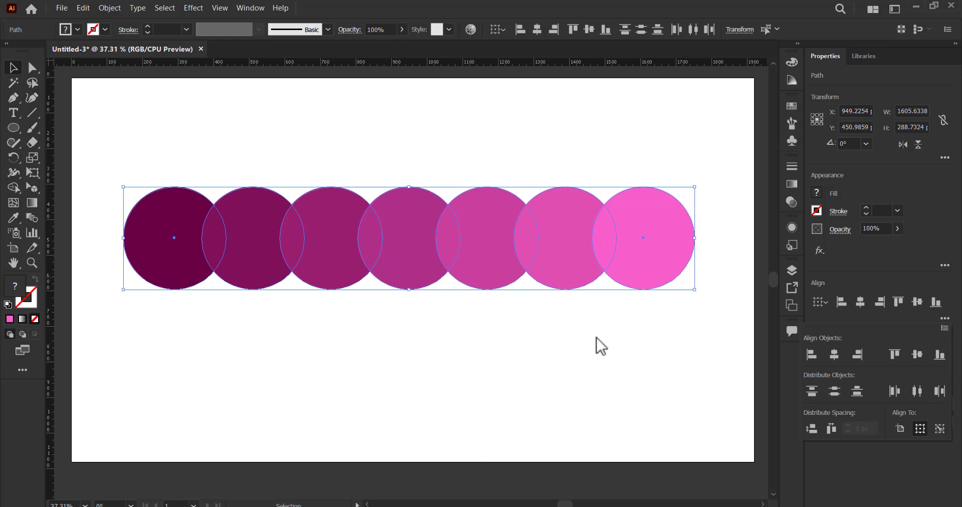
{"action": "left_click", "coordinate": [632, 337]}
{"action": "left_click_drag", "start_coordinate": [637, 256], "coordinate": [704, 264]}
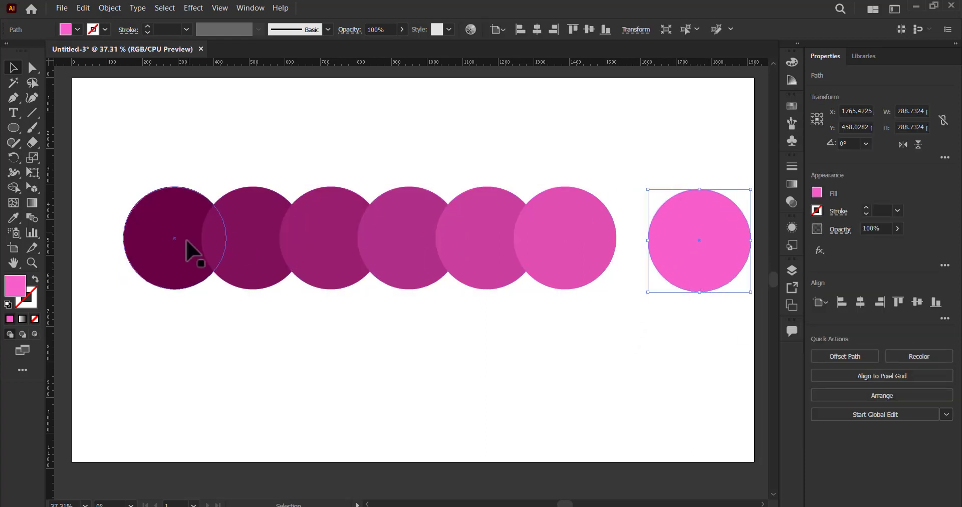
Pull the darkest circle left, then align, distribute and shrink the row of seven circles
{"action": "left_click_drag", "start_coordinate": [169, 248], "coordinate": [124, 245]}
{"action": "left_click_drag", "start_coordinate": [133, 144], "coordinate": [717, 323]}
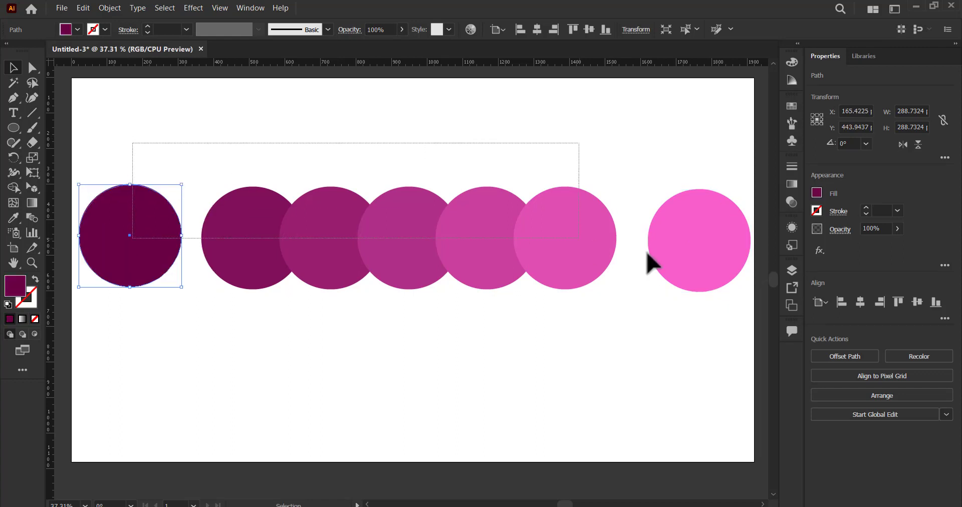
{"action": "left_click", "coordinate": [917, 301]}
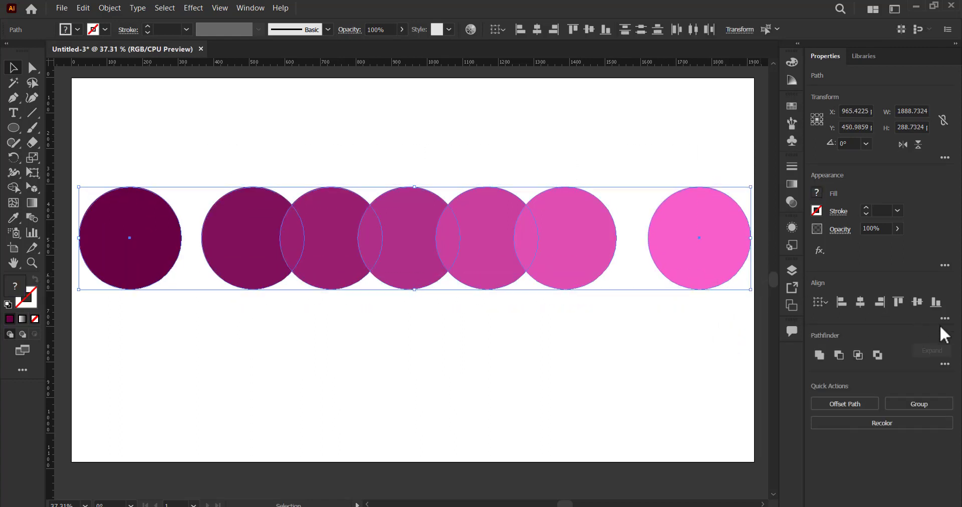
{"action": "left_click", "coordinate": [945, 318]}
{"action": "left_click", "coordinate": [921, 391]}
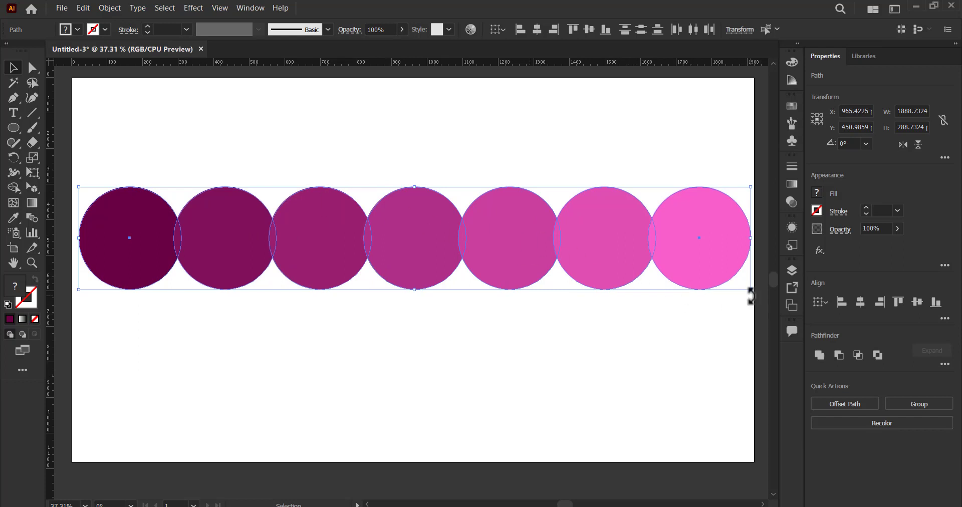
{"action": "left_click_drag", "start_coordinate": [746, 293], "coordinate": [666, 322]}
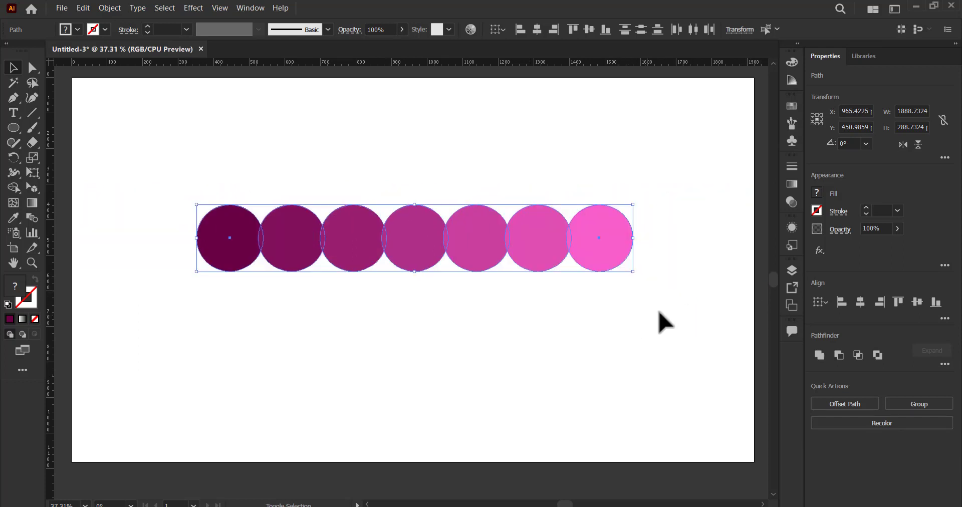
Move the lightest pink circle right and redistribute all seven circles evenly
{"action": "left_click", "coordinate": [634, 316]}
{"action": "left_click_drag", "start_coordinate": [619, 244], "coordinate": [717, 245]}
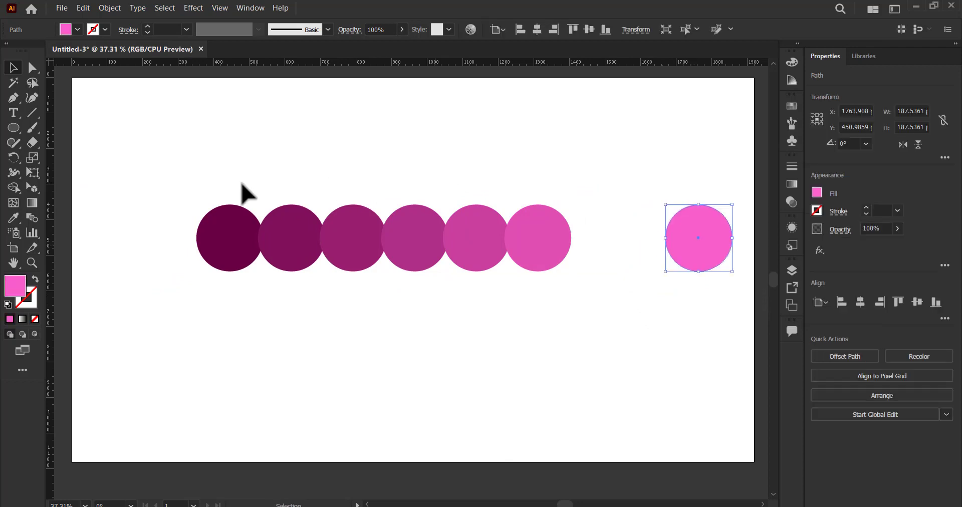
{"action": "left_click_drag", "start_coordinate": [232, 173], "coordinate": [774, 266]}
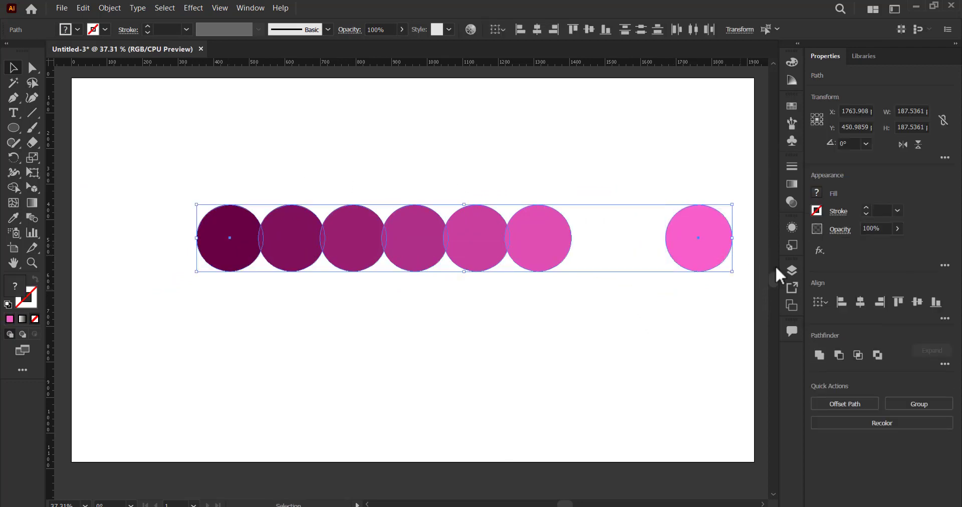
{"action": "left_click", "coordinate": [944, 318]}
{"action": "left_click", "coordinate": [895, 393]}
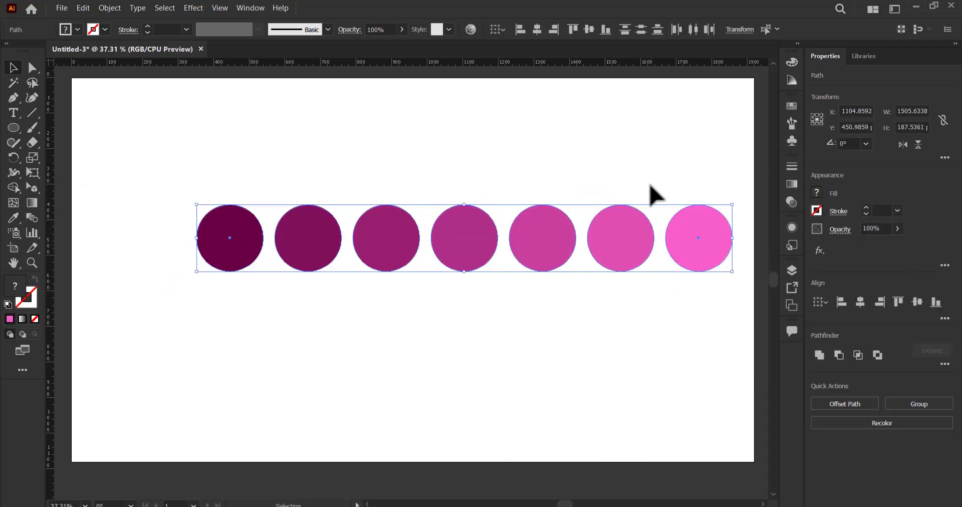
{"action": "left_click", "coordinate": [378, 177]}
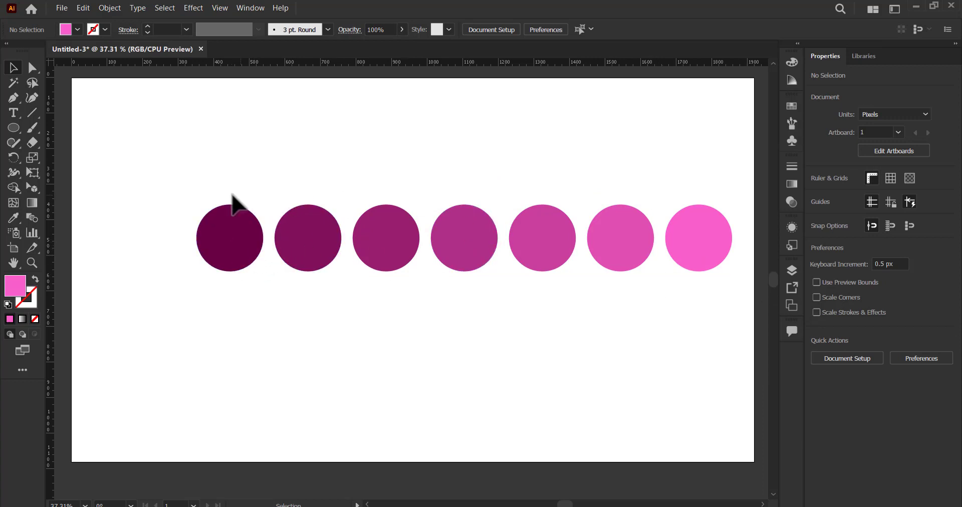
{"action": "left_click_drag", "start_coordinate": [217, 185], "coordinate": [689, 250]}
Drag the circle row lower and pull Swatches out into its own floating panel
{"action": "mouse_move", "coordinate": [598, 258]}
{"action": "left_mouse_down"}
{"action": "mouse_move", "coordinate": [539, 324]}
{"action": "mouse_move", "coordinate": [536, 356]}
{"action": "left_mouse_up"}
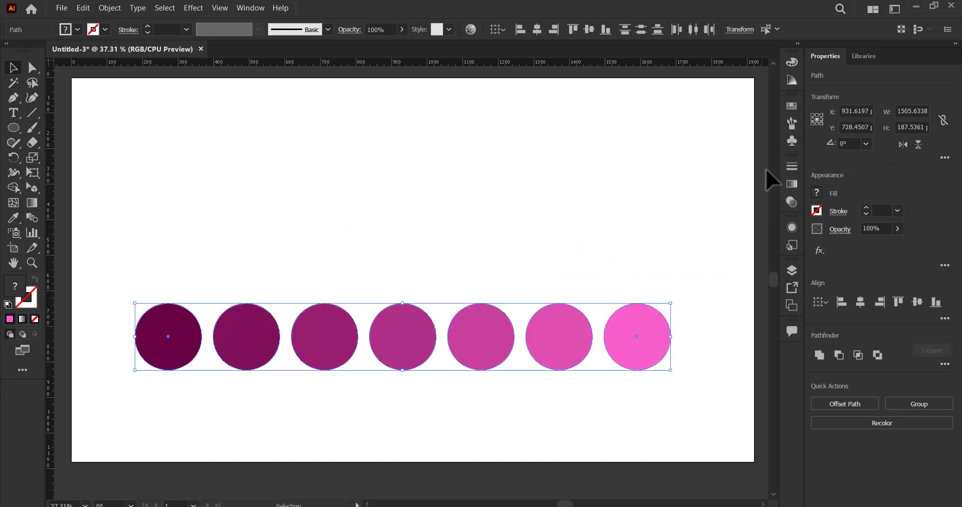
{"action": "left_click", "coordinate": [795, 107]}
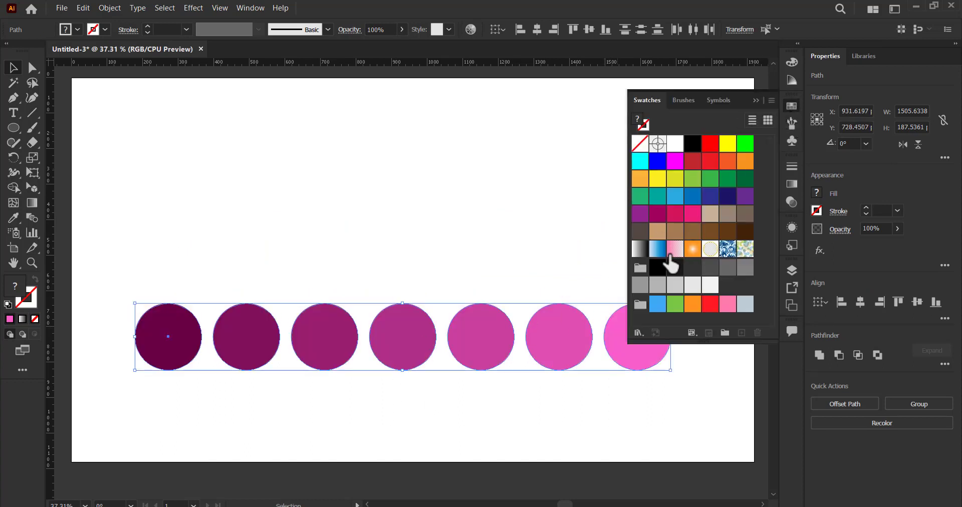
{"action": "left_click", "coordinate": [251, 8]}
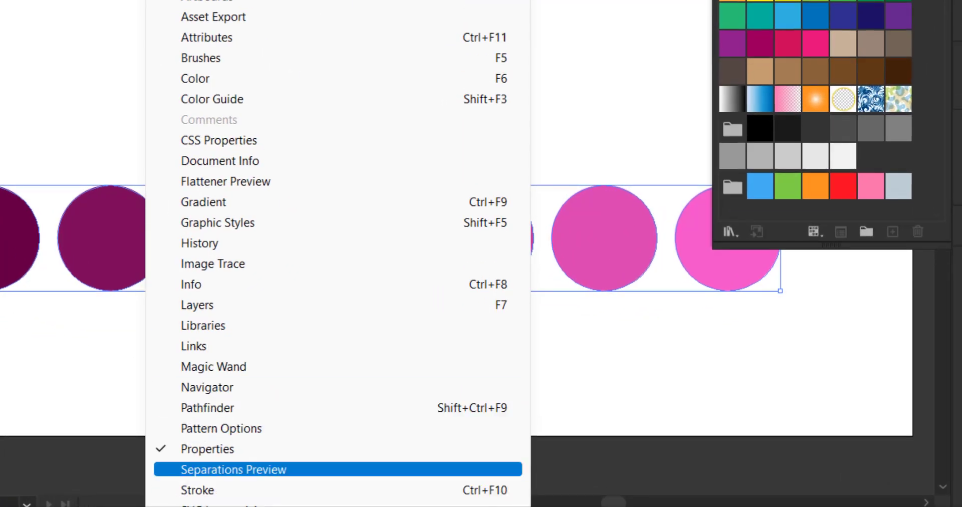
{"action": "scroll", "coordinate": [211, 496], "scroll_direction": "down", "scroll_amount": 3}
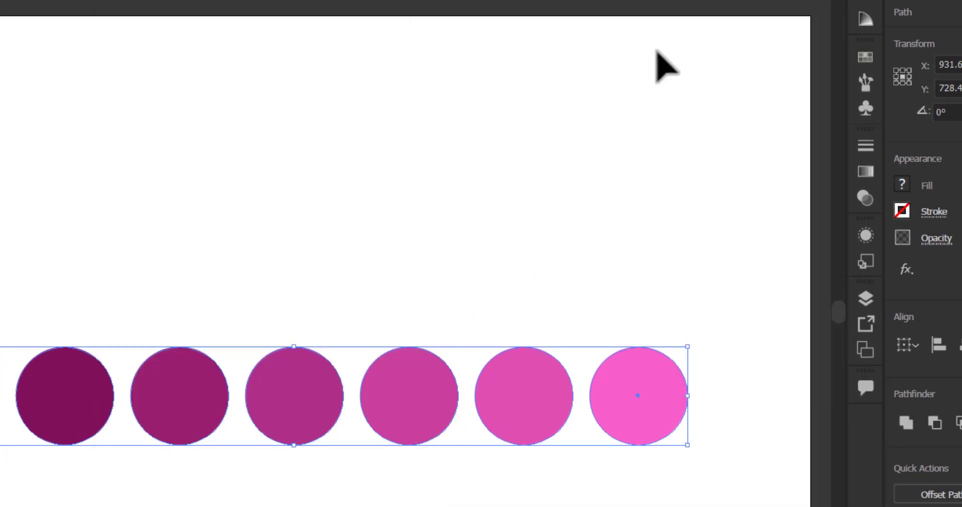
{"action": "left_click", "coordinate": [866, 57]}
{"action": "left_click_drag", "start_coordinate": [654, 48], "coordinate": [291, 20]}
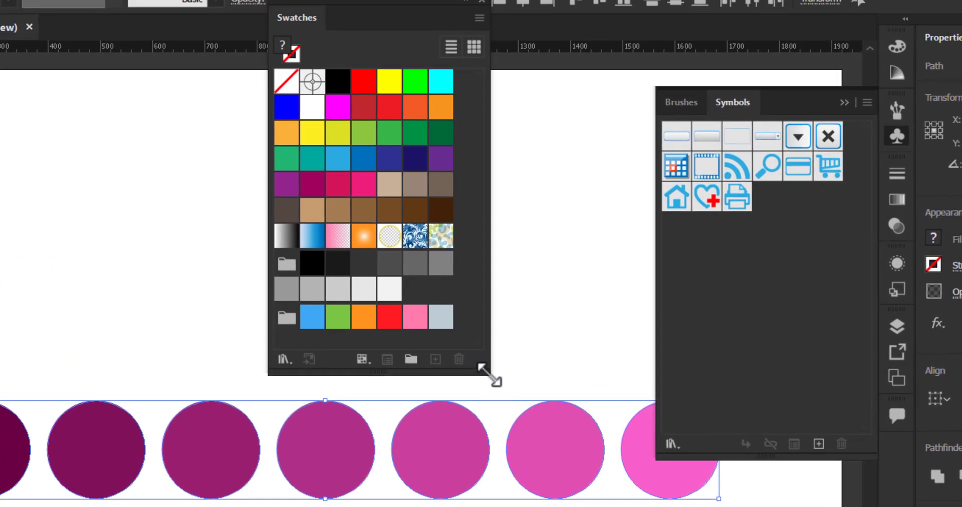
Widen the Swatches panel, close Brushes/Symbols, and switch swatches to Large Thumbnail View
{"action": "left_click_drag", "start_coordinate": [486, 373], "coordinate": [579, 376]}
{"action": "left_click", "coordinate": [870, 89]}
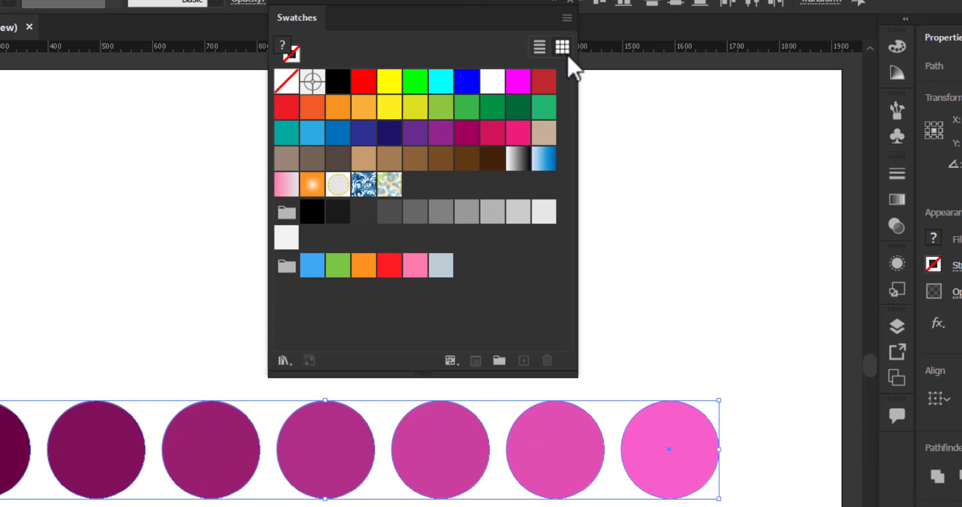
{"action": "left_click", "coordinate": [567, 19]}
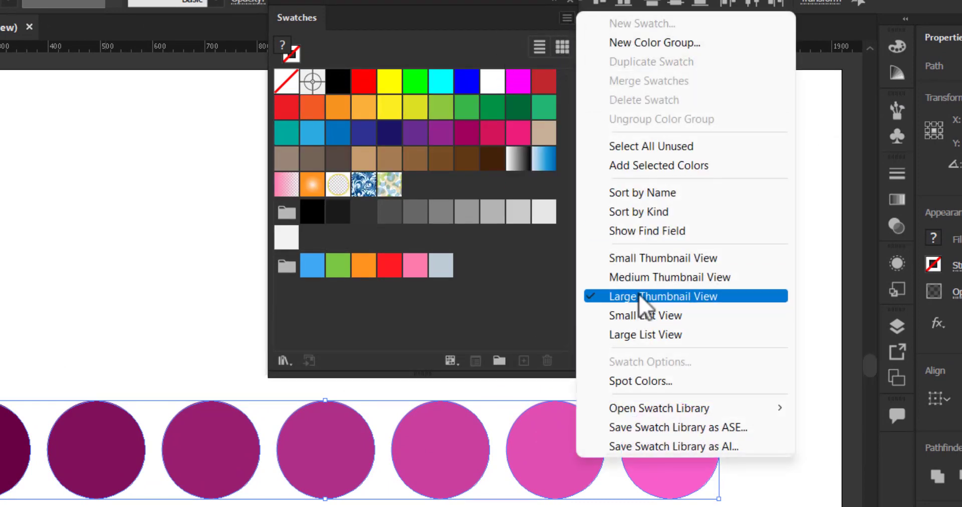
{"action": "left_click", "coordinate": [633, 278]}
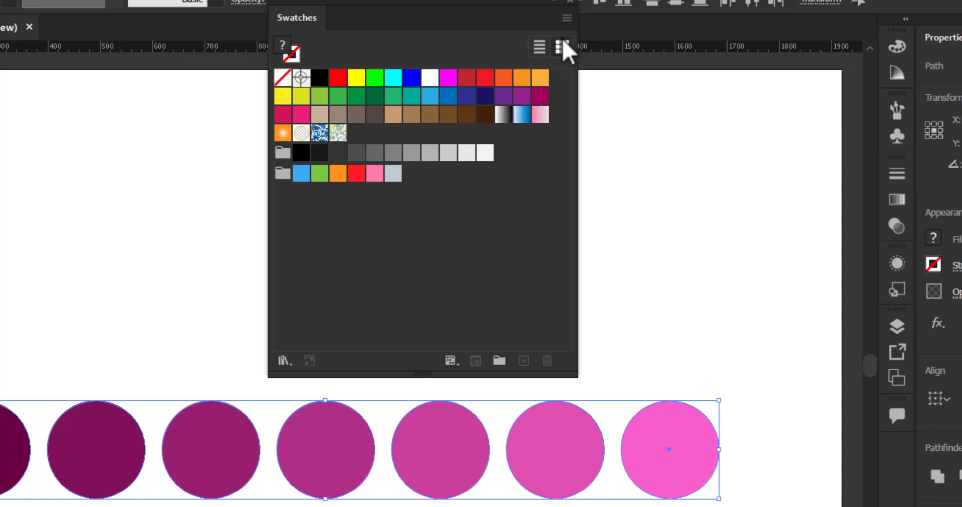
{"action": "left_click", "coordinate": [566, 17]}
{"action": "left_click", "coordinate": [632, 296]}
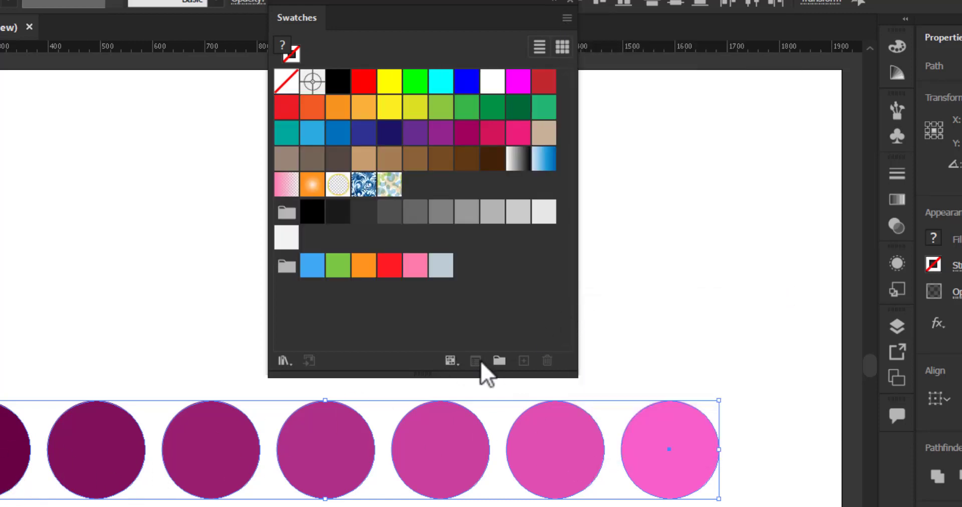
{"action": "left_click", "coordinate": [499, 362]}
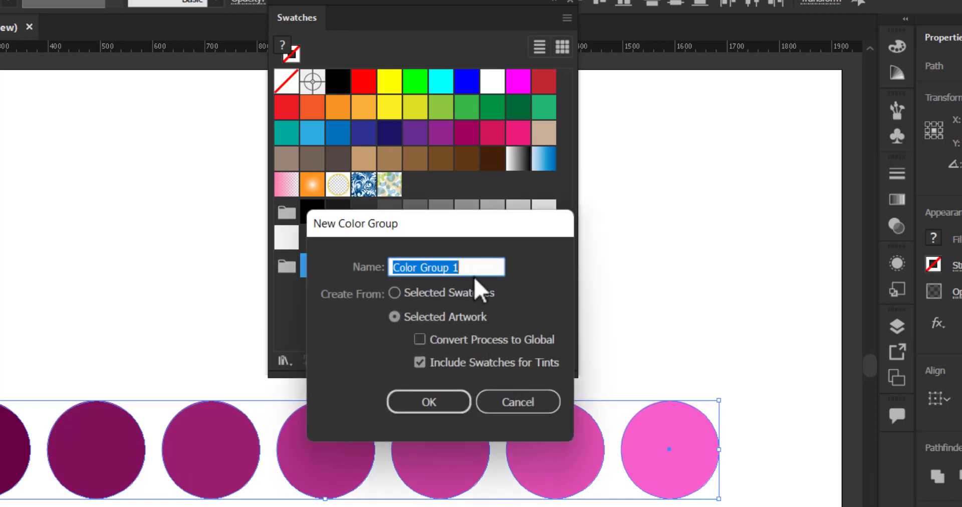
Create colour group '1' from the circles, then select and delete all circles
{"action": "type", "text": "1"}
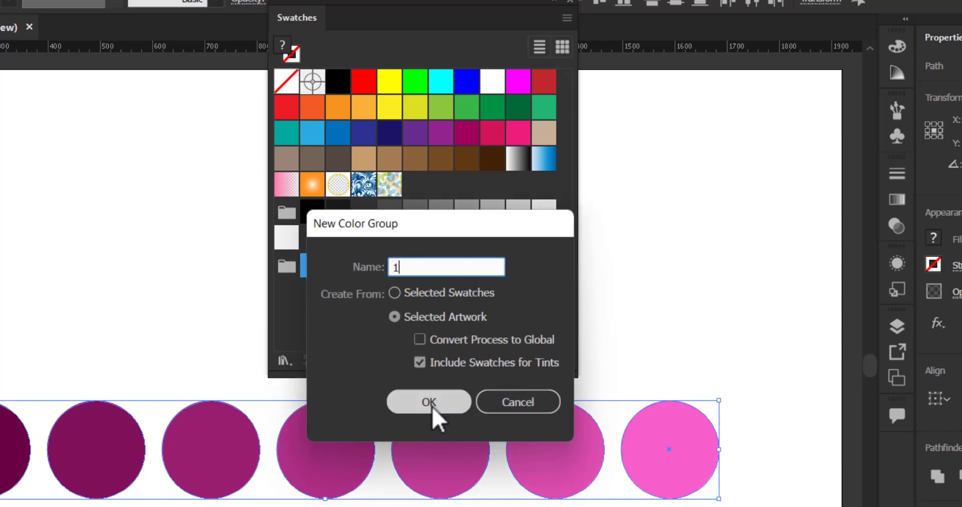
{"action": "left_click", "coordinate": [435, 403]}
{"action": "left_click", "coordinate": [721, 345]}
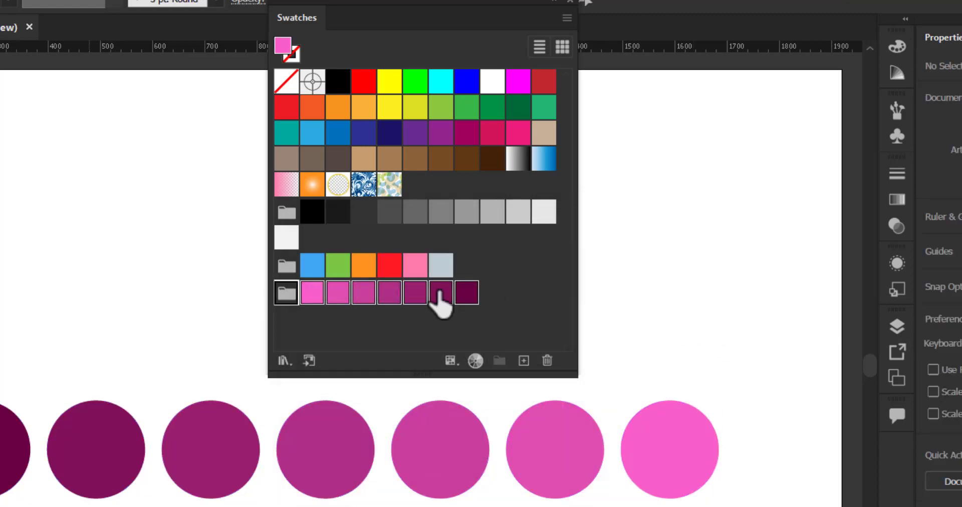
{"action": "left_click", "coordinate": [292, 299]}
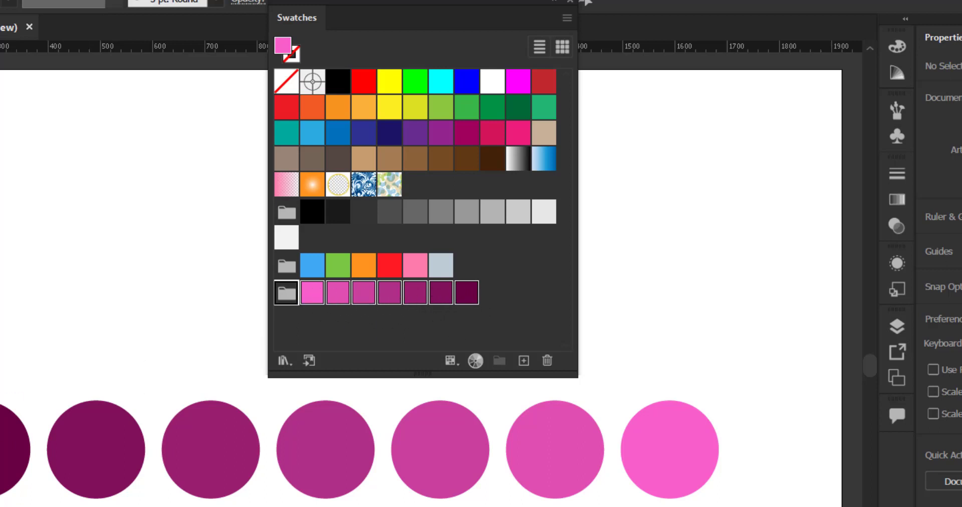
{"action": "key", "text": "ctrl+a"}
{"action": "key", "text": "Delete"}
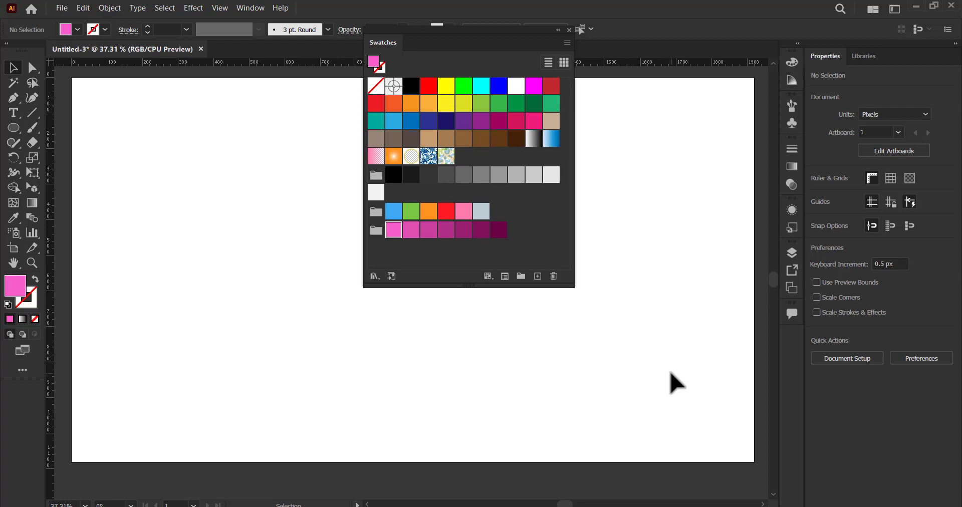
Draw a roughly 360 × 370 px circle filled with Color Group 1's lightest pink
{"action": "left_click", "coordinate": [14, 128]}
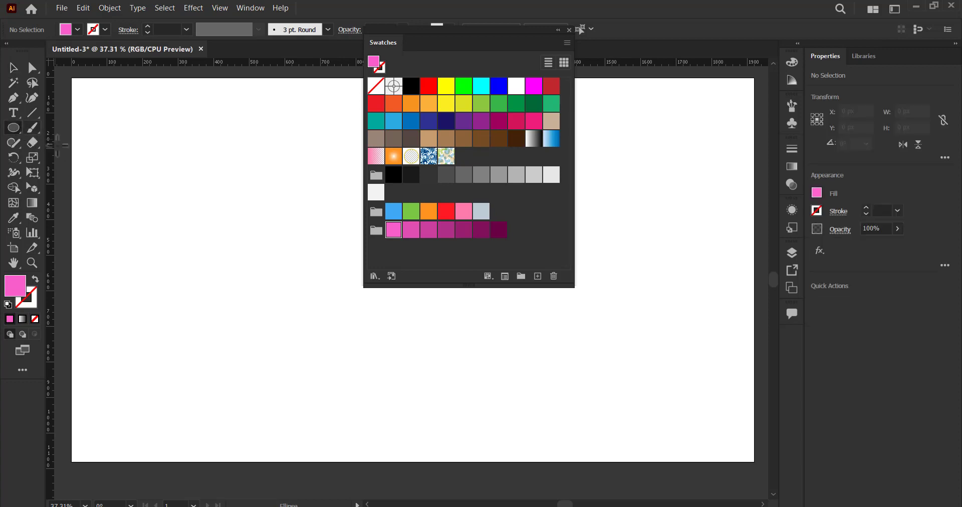
{"action": "left_click_drag", "start_coordinate": [91, 150], "coordinate": [219, 283]}
{"action": "left_click", "coordinate": [463, 229]}
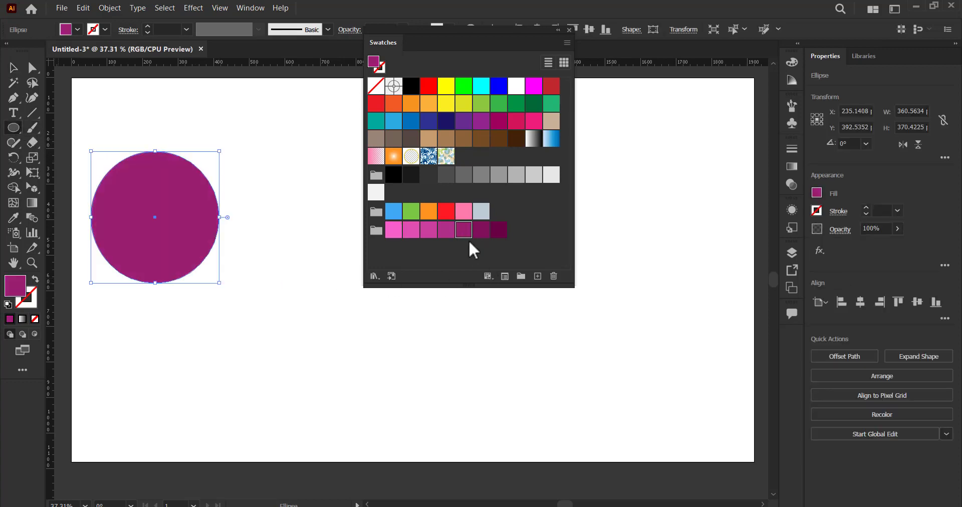
{"action": "left_click", "coordinate": [481, 229]}
{"action": "left_click", "coordinate": [427, 231]}
{"action": "left_click", "coordinate": [411, 229]}
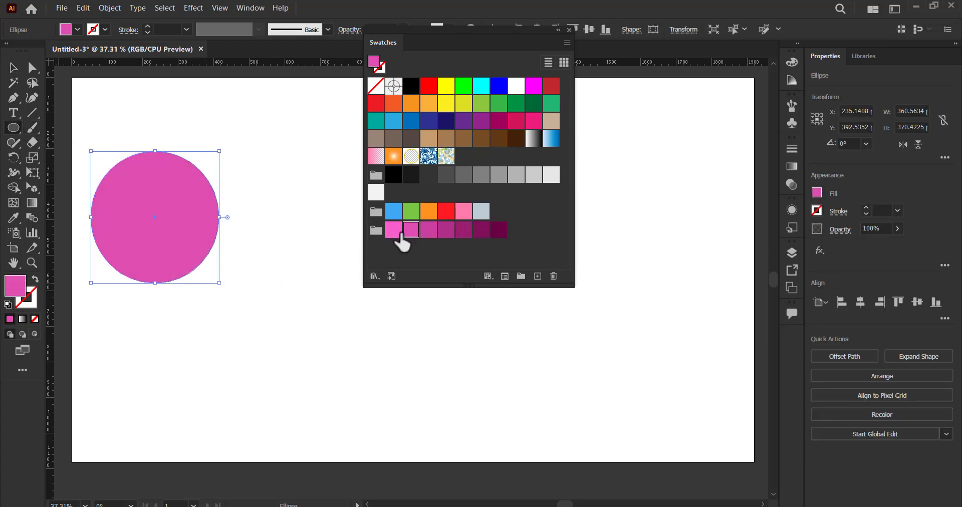
{"action": "key", "text": "v"}
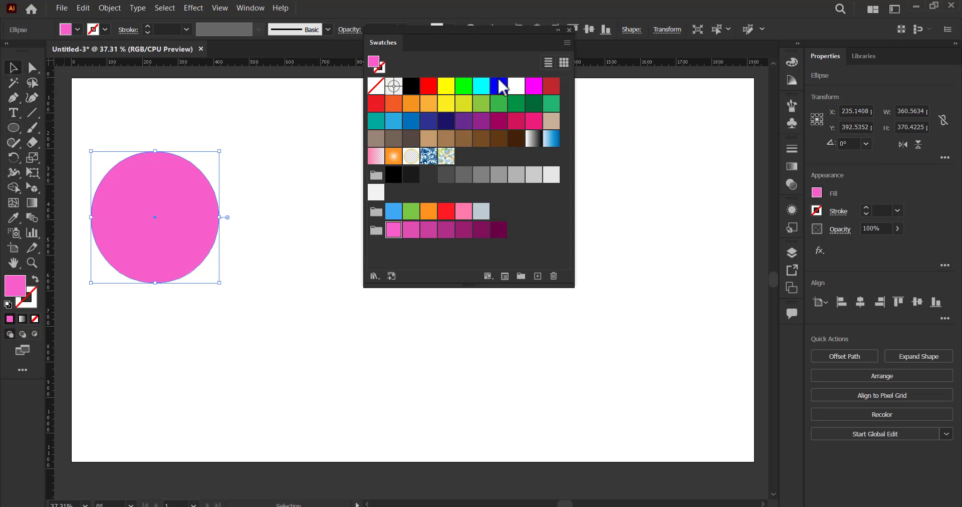